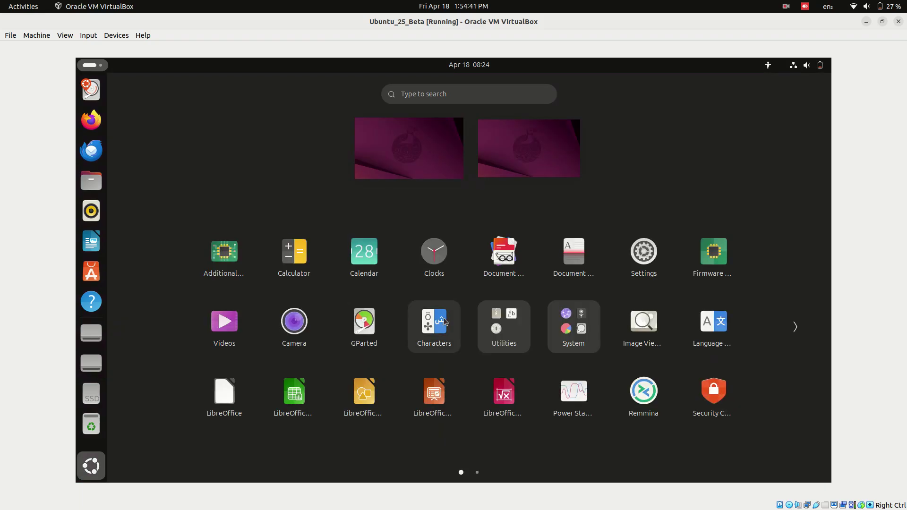
pyautogui.scroll(-1, 444, 322)
# - Open Settings and browse the Sharing, Notifications, Ubuntu Desktop and Appearance pages
pyautogui.click(569, 158)
pyautogui.click(807, 64)
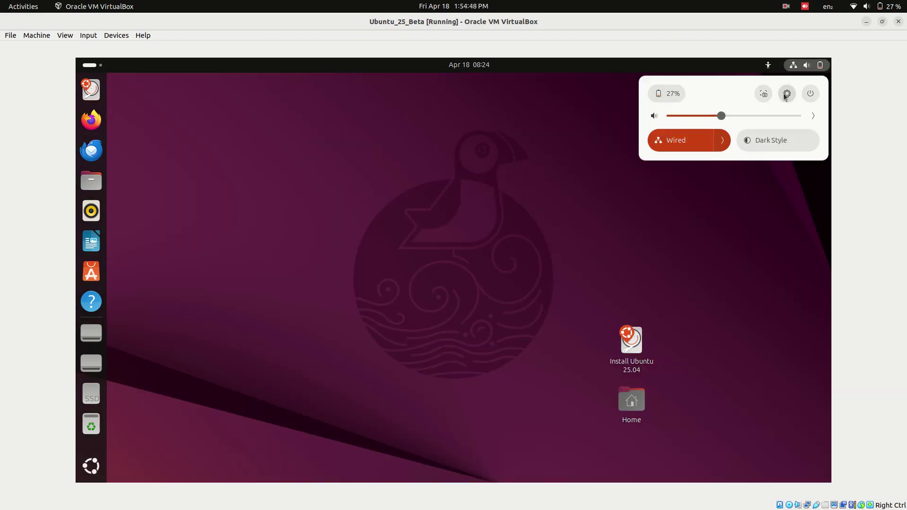
pyautogui.click(787, 94)
pyautogui.scroll(-2, 276, 399)
pyautogui.click(275, 409)
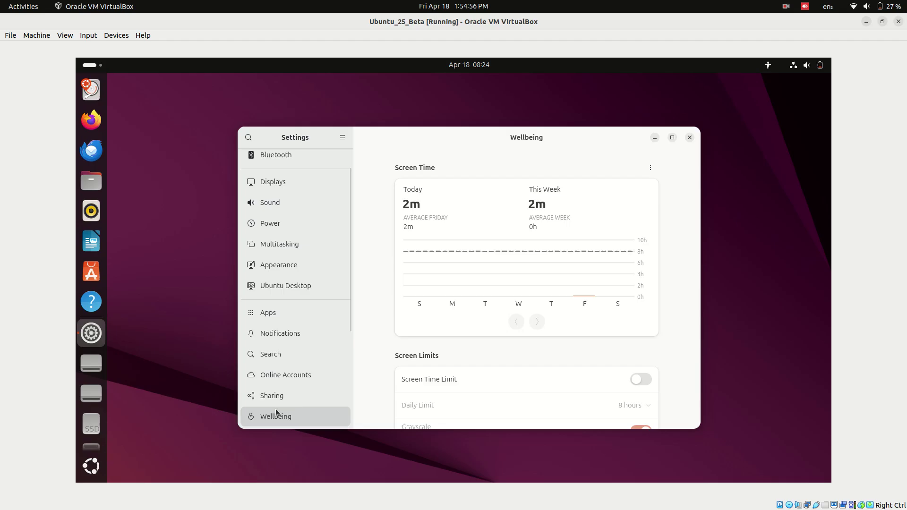
pyautogui.click(284, 333)
pyautogui.click(292, 284)
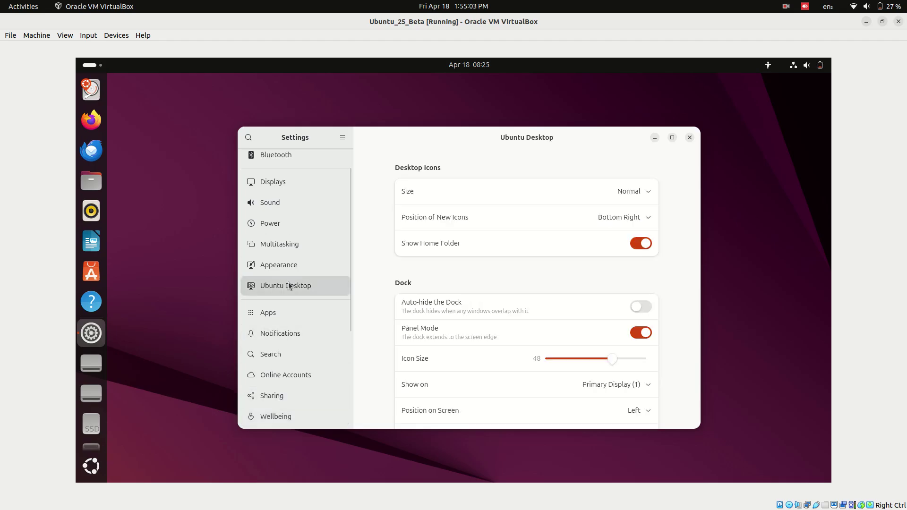
pyautogui.click(290, 259)
# - Try Dark, keep the Default style, and apply the split purple puffin wallpaper
pyautogui.click(599, 225)
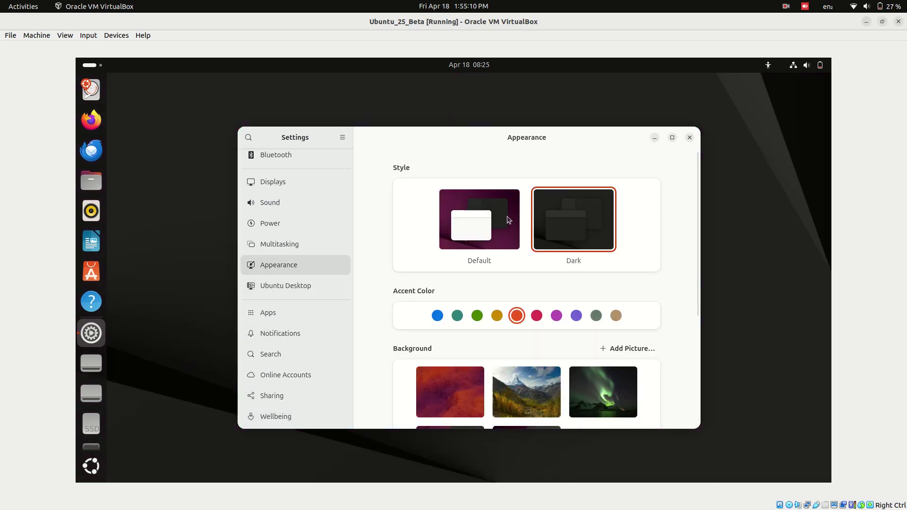
pyautogui.click(507, 220)
pyautogui.scroll(-5, 508, 220)
pyautogui.scroll(2, 507, 220)
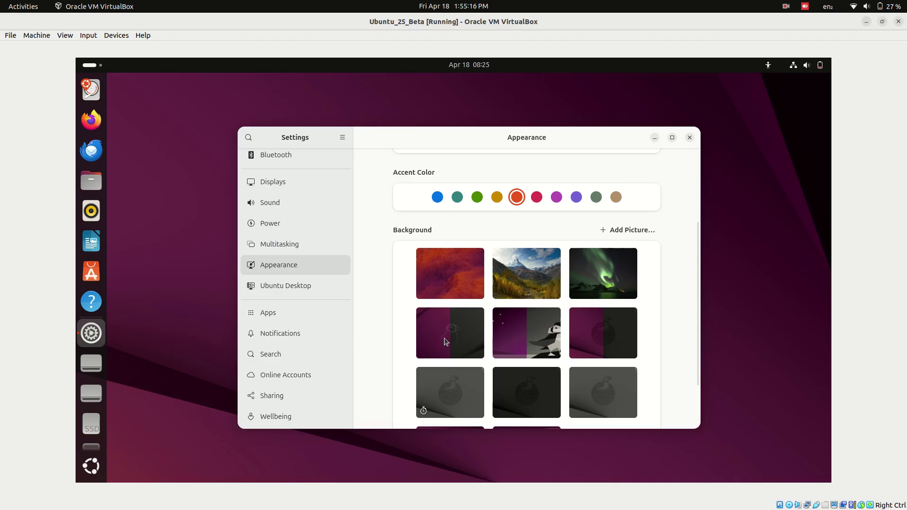
pyautogui.click(655, 140)
pyautogui.click(91, 333)
pyautogui.click(603, 333)
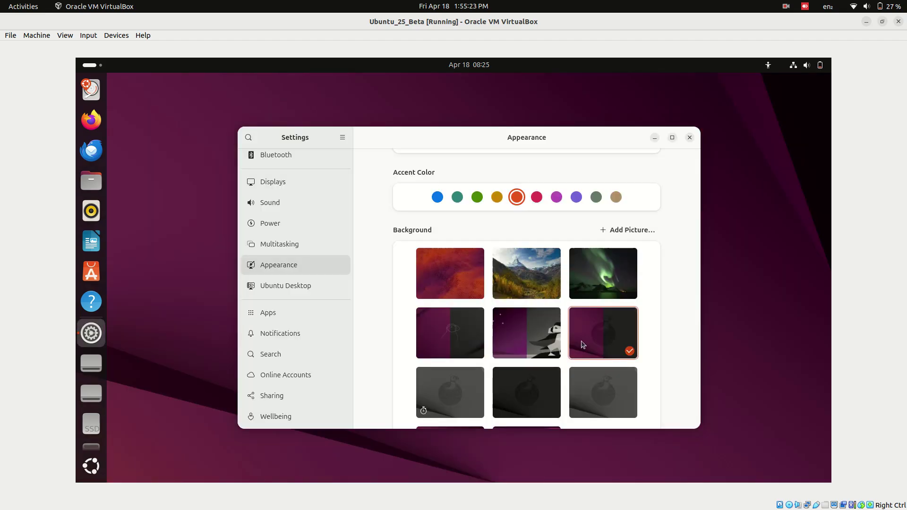
pyautogui.click(655, 140)
pyautogui.click(91, 333)
pyautogui.click(298, 185)
# - Close Settings, then expand and collapse the Wired and sound output options in quick settings
pyautogui.click(689, 137)
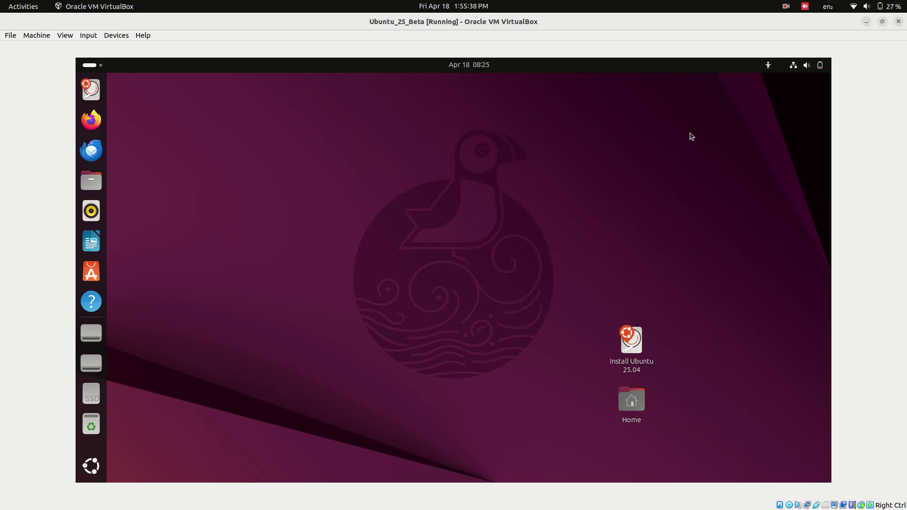
pyautogui.click(786, 6)
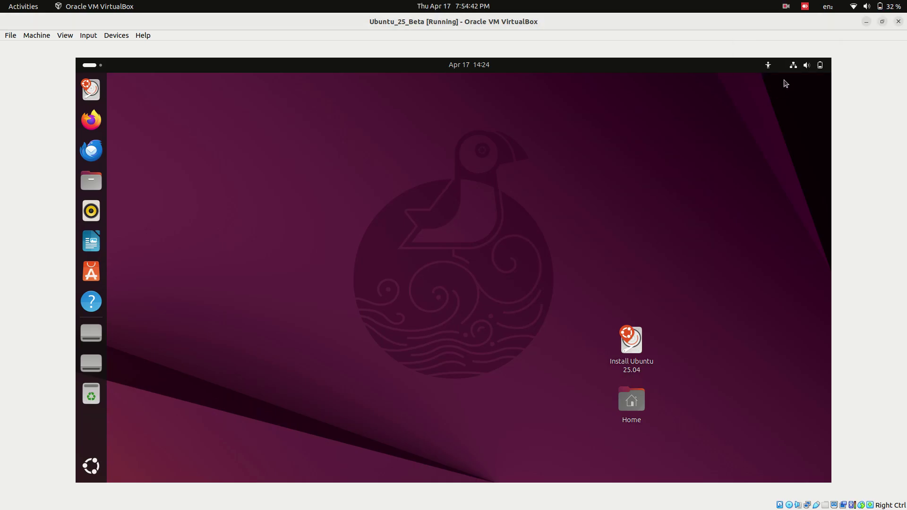
pyautogui.click(800, 67)
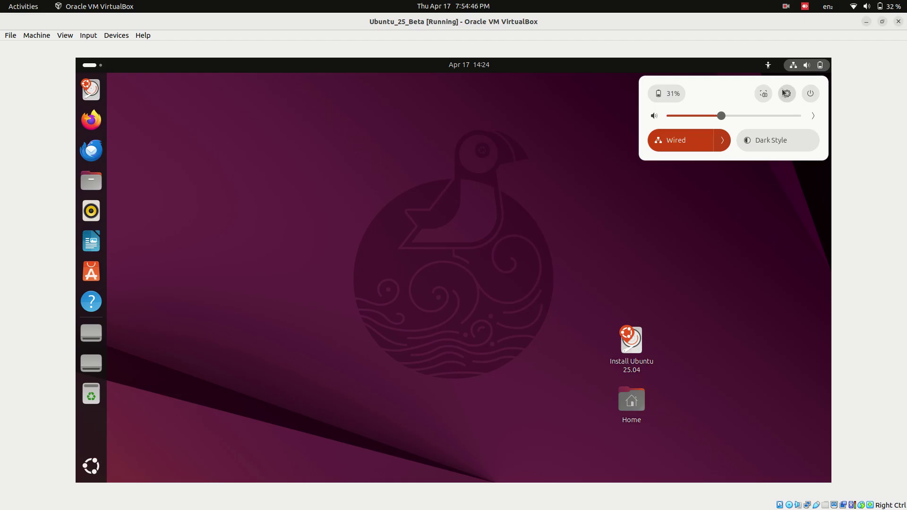
pyautogui.click(724, 142)
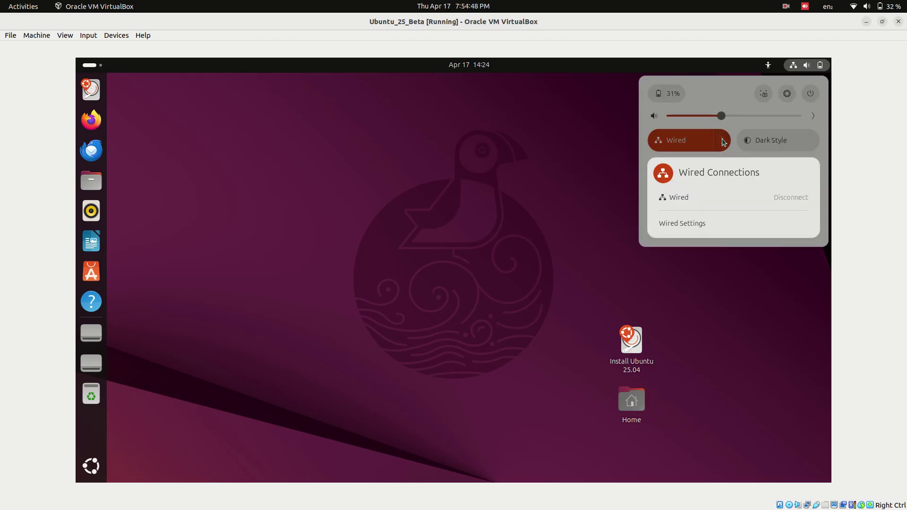
pyautogui.click(723, 142)
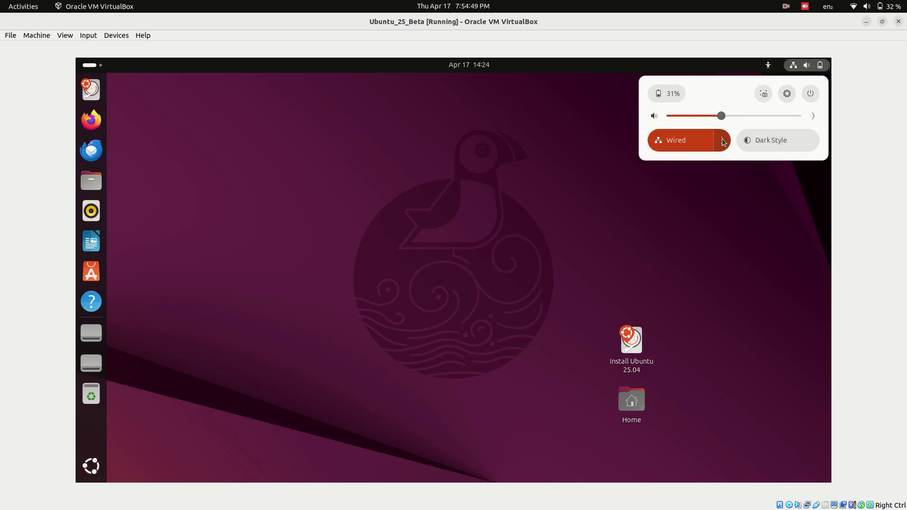
pyautogui.click(813, 116)
pyautogui.click(813, 116)
pyautogui.click(788, 95)
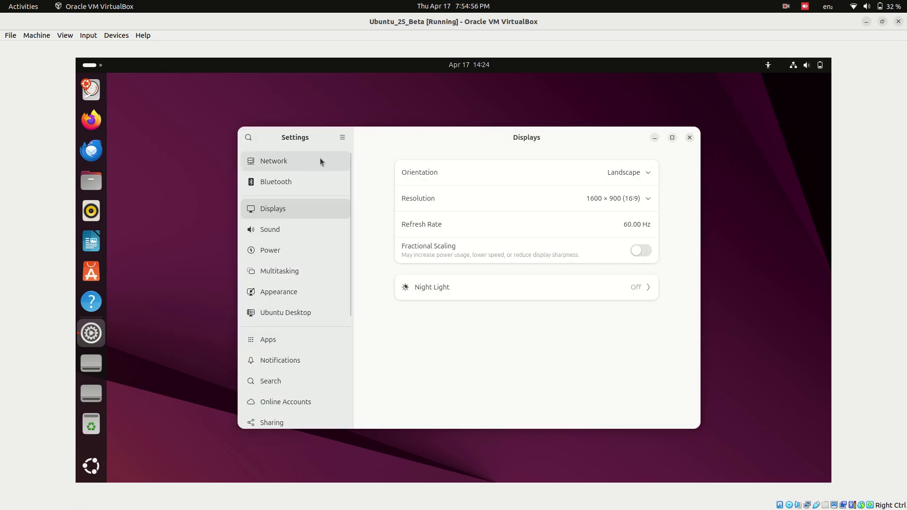
# - Review the netplan-zz-all-en connection's Identity, IPv4, IPv6 and Security tabs without saving
pyautogui.click(317, 160)
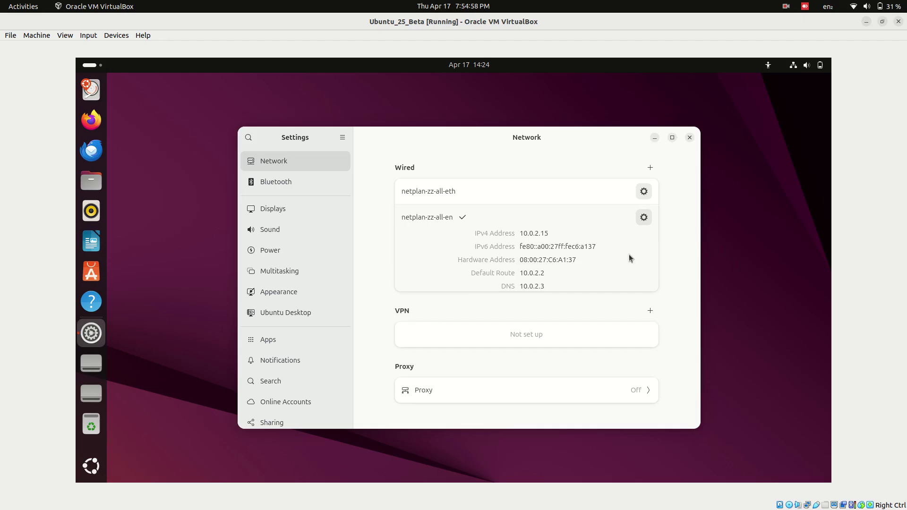
pyautogui.click(644, 219)
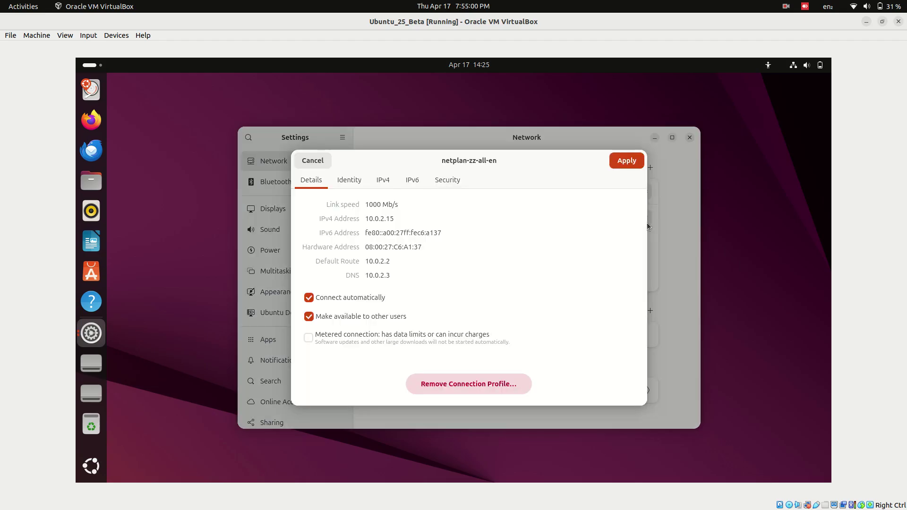
pyautogui.click(349, 181)
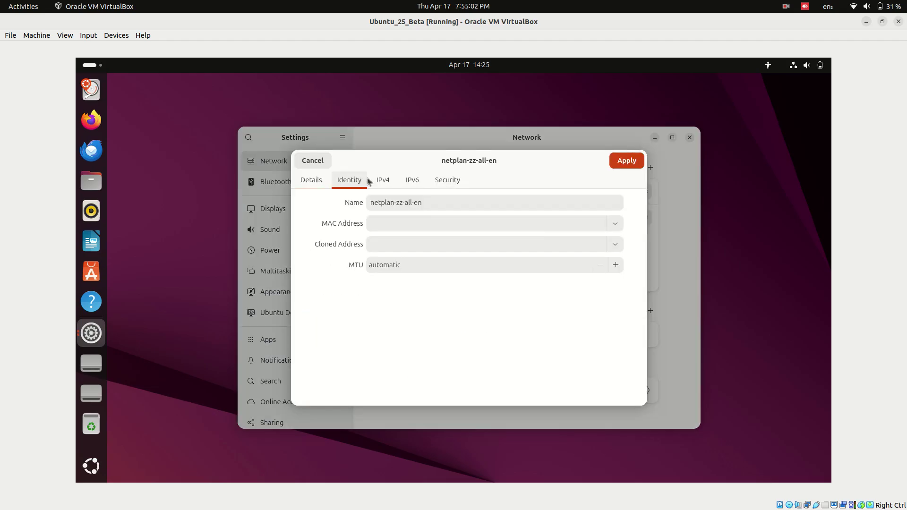
pyautogui.click(383, 181)
pyautogui.click(412, 181)
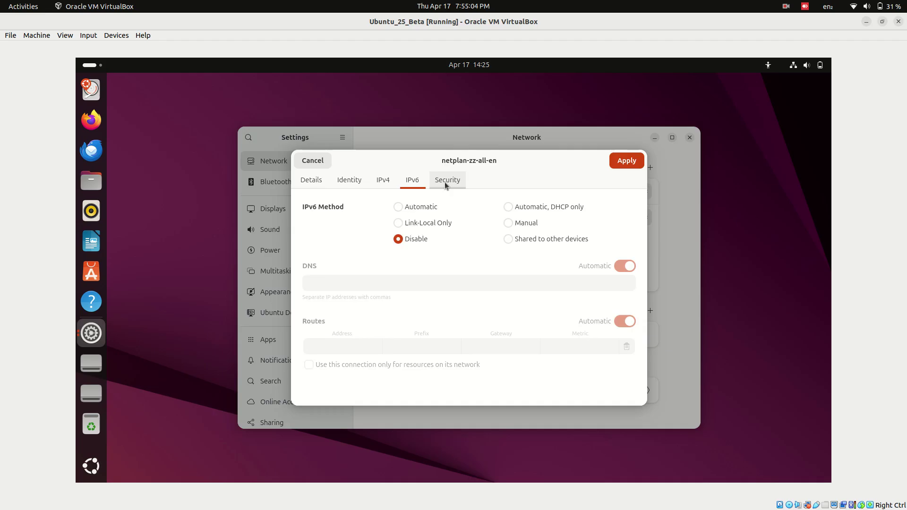
pyautogui.click(446, 184)
pyautogui.click(412, 180)
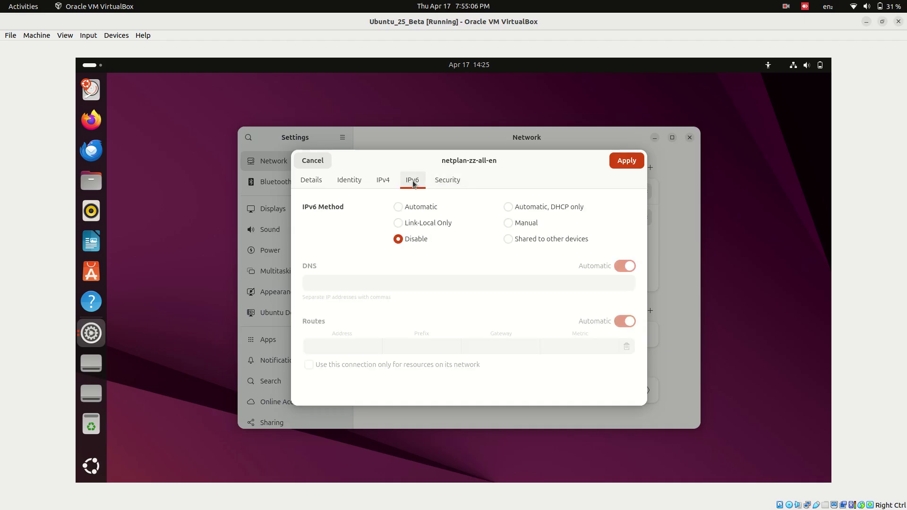
pyautogui.click(381, 182)
pyautogui.click(313, 161)
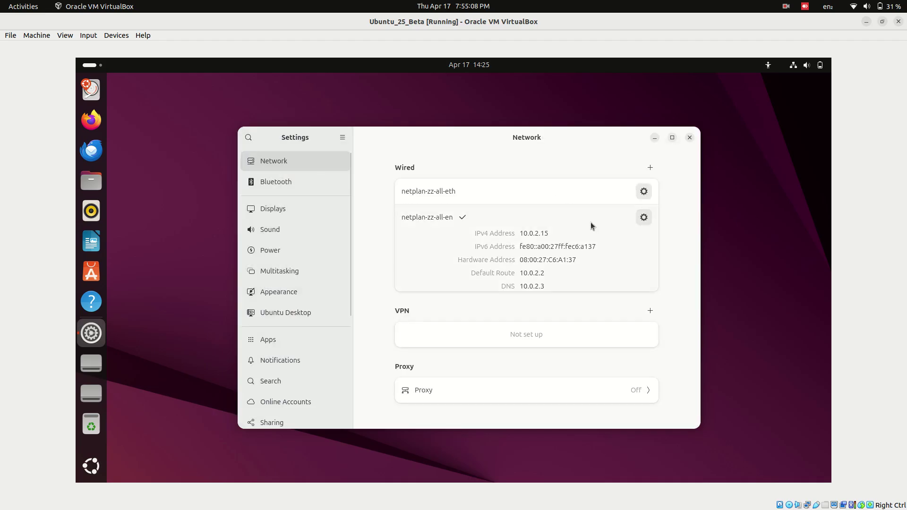
# - Browse a new wired profile's Identity, IPv4, IPv6 and Security tabs, then discard it
pyautogui.click(650, 168)
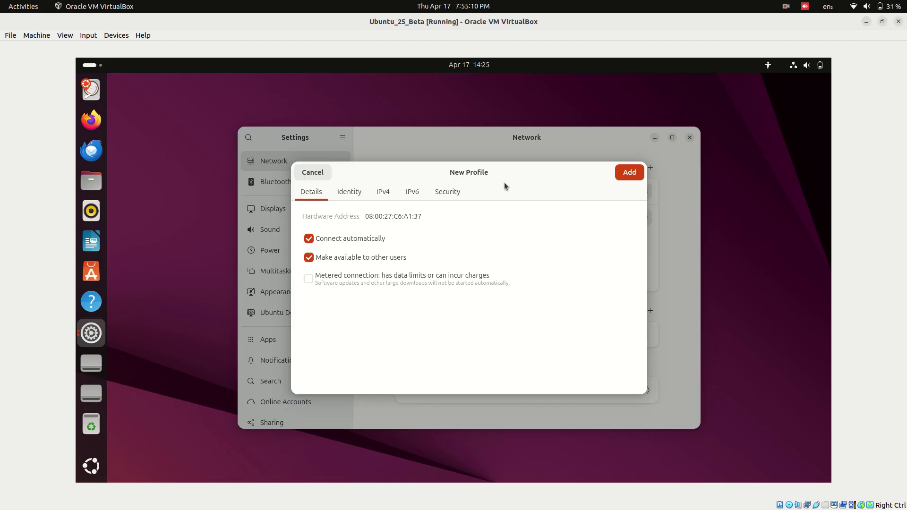
pyautogui.click(349, 192)
pyautogui.click(383, 192)
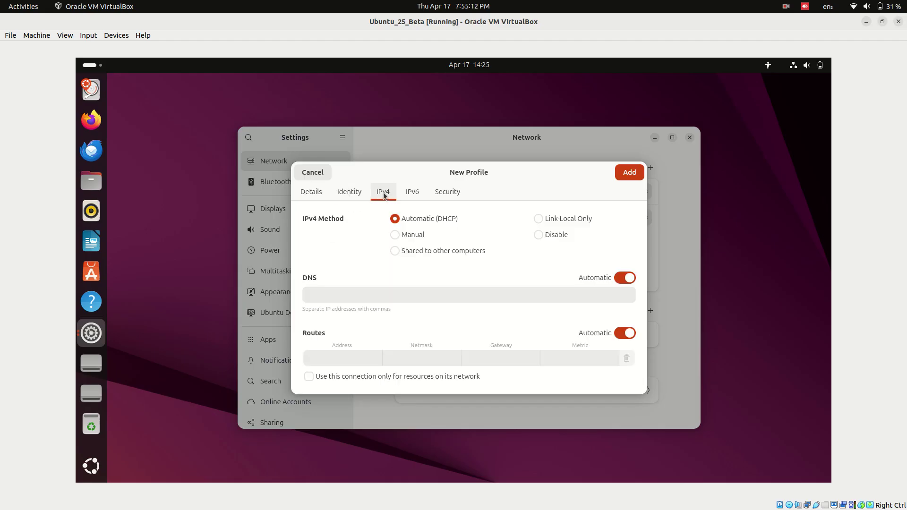
pyautogui.click(417, 195)
pyautogui.click(442, 194)
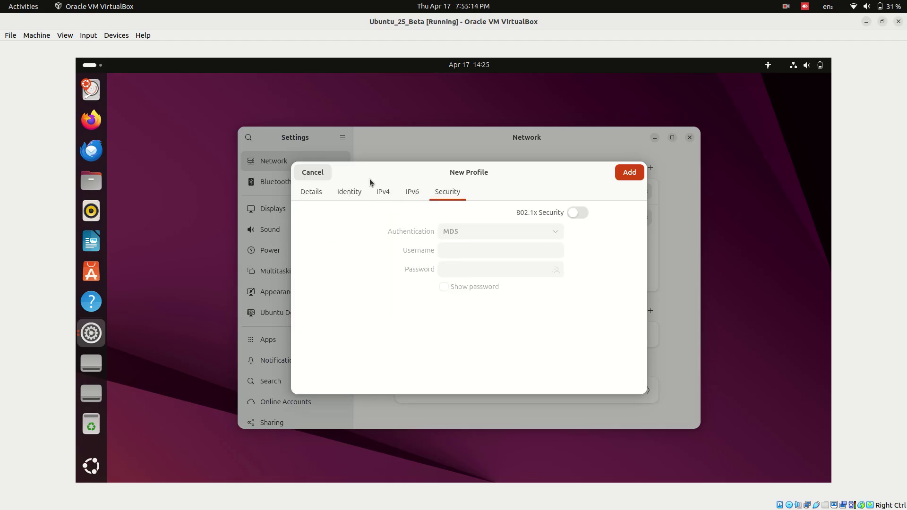
pyautogui.click(309, 174)
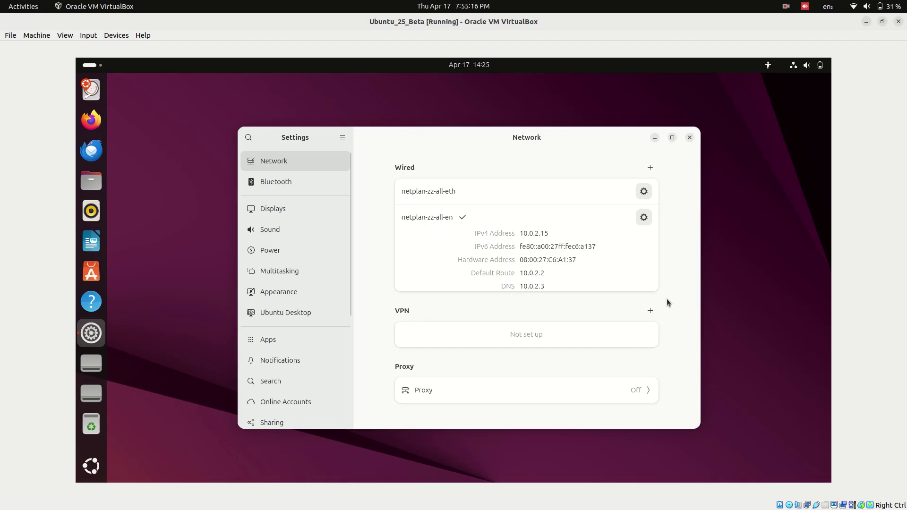
# - Dismiss the VPN type list, turn the network proxy on and choose Manual configuration
pyautogui.click(650, 312)
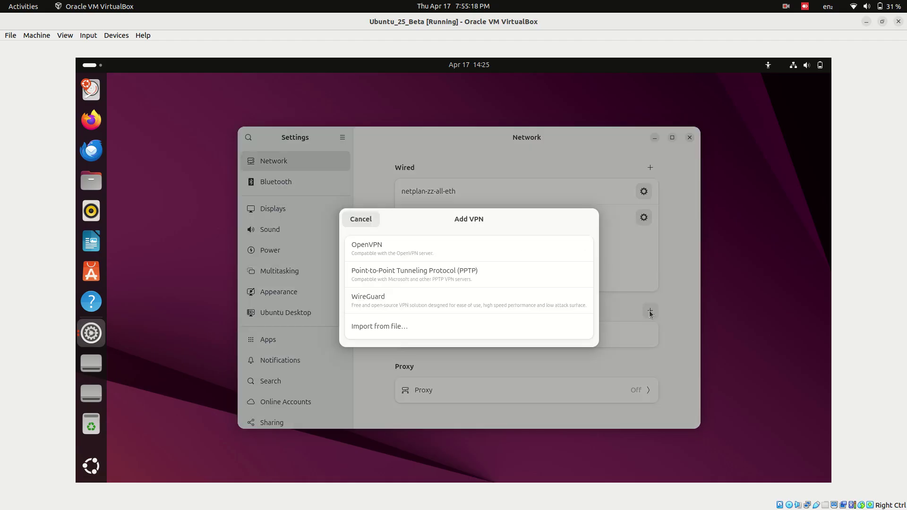
pyautogui.click(370, 225)
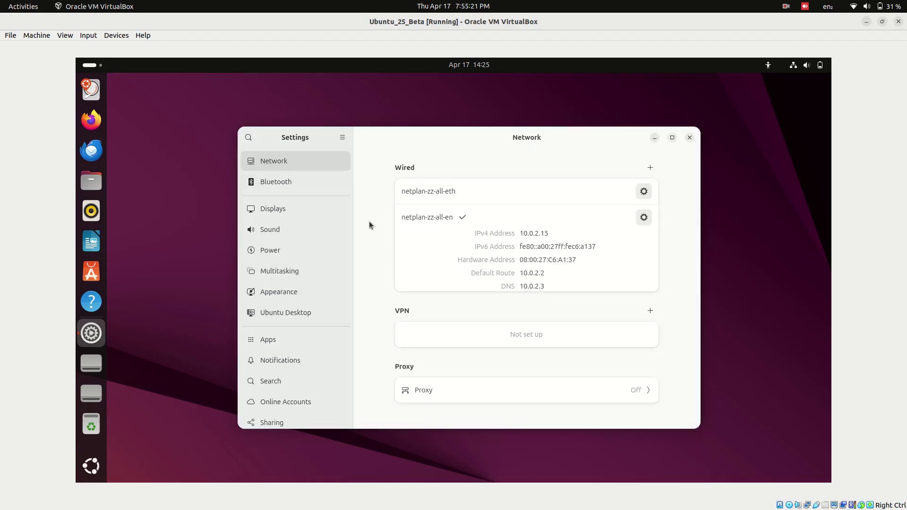
pyautogui.click(644, 398)
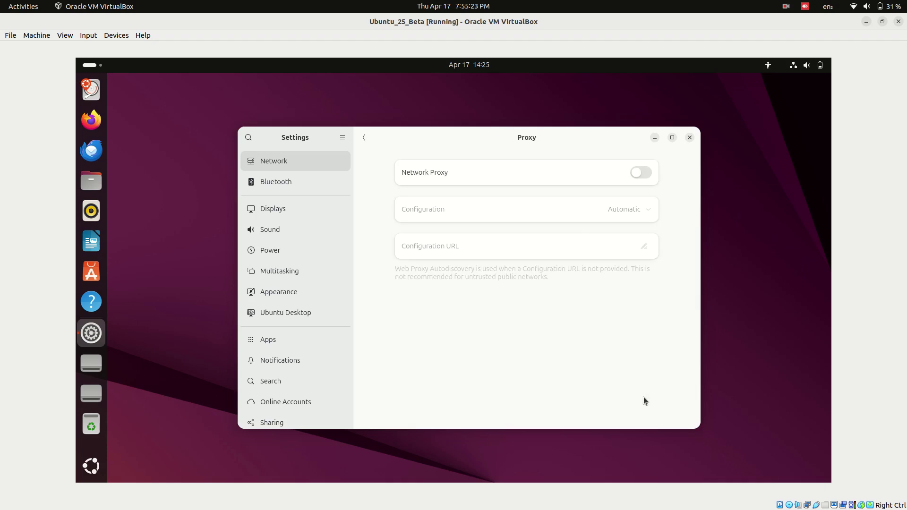
pyautogui.click(644, 174)
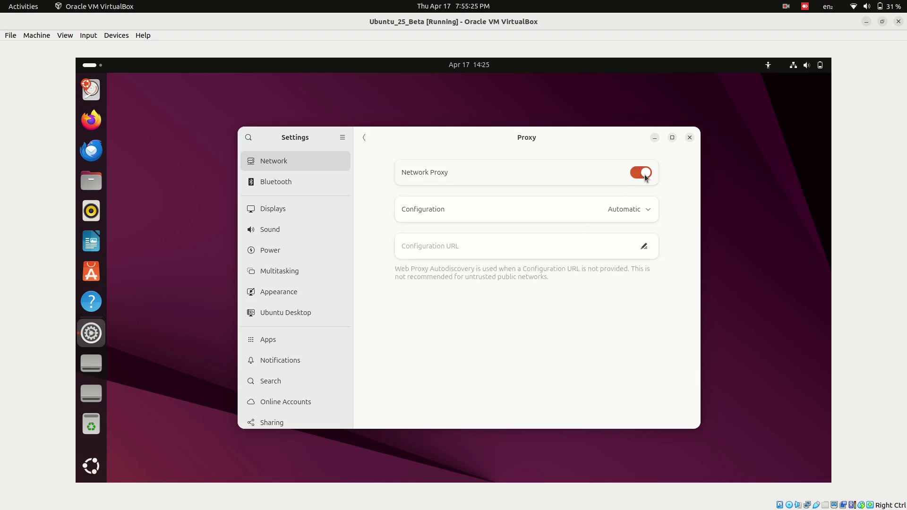
pyautogui.click(644, 204)
pyautogui.click(644, 206)
pyautogui.click(645, 207)
pyautogui.click(643, 248)
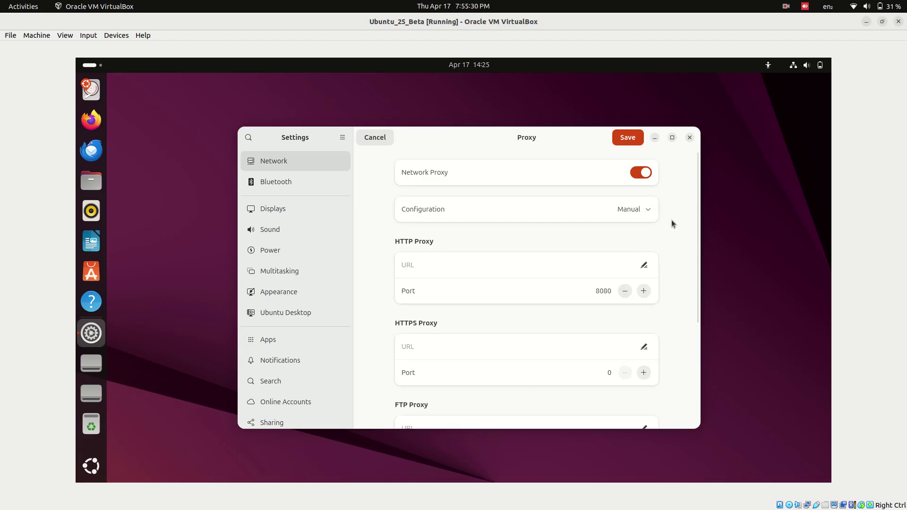
pyautogui.scroll(-1, 674, 274)
pyautogui.scroll(1, 674, 274)
pyautogui.scroll(-5, 673, 274)
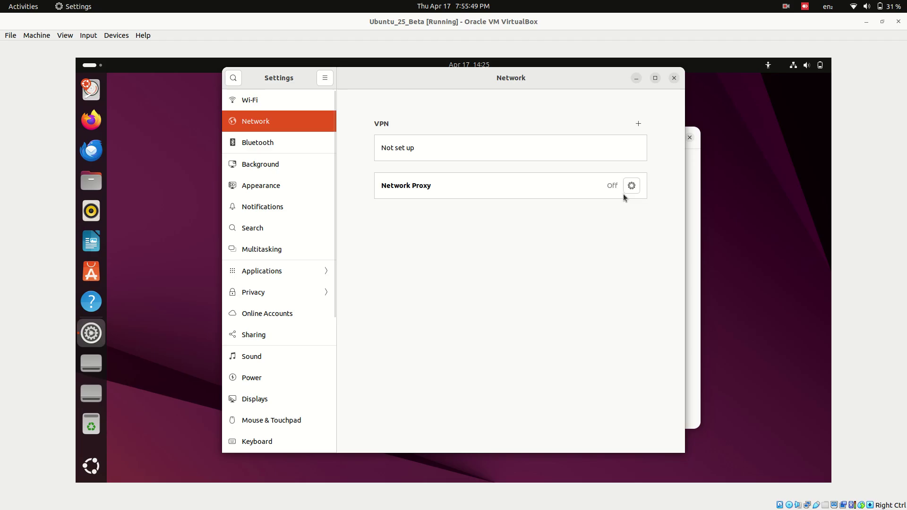
# - Select the Manual proxy option, then close and recheck the Network Proxy dialog
pyautogui.click(636, 188)
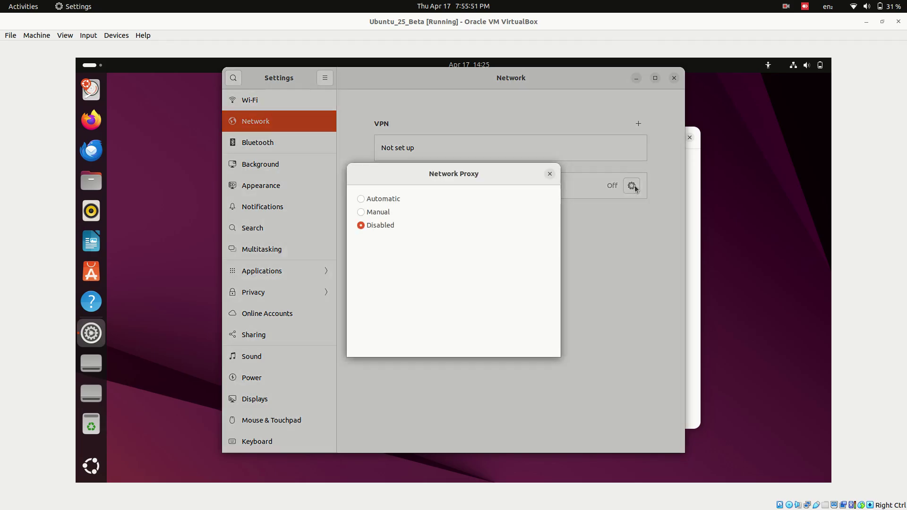
pyautogui.click(382, 212)
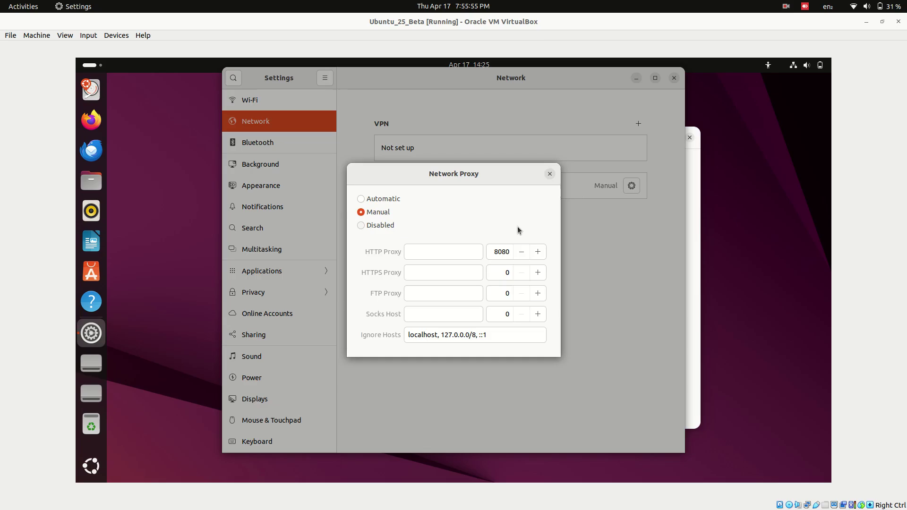
pyautogui.click(549, 175)
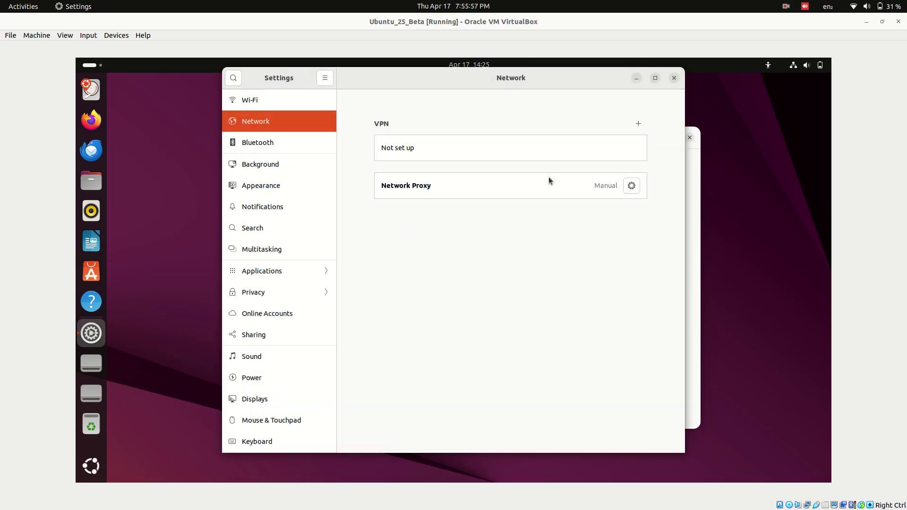
pyautogui.click(633, 185)
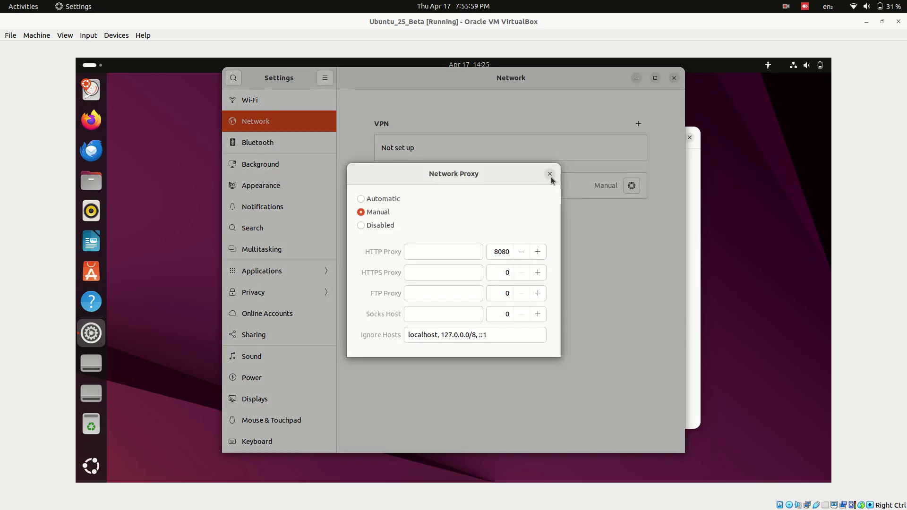
pyautogui.click(550, 175)
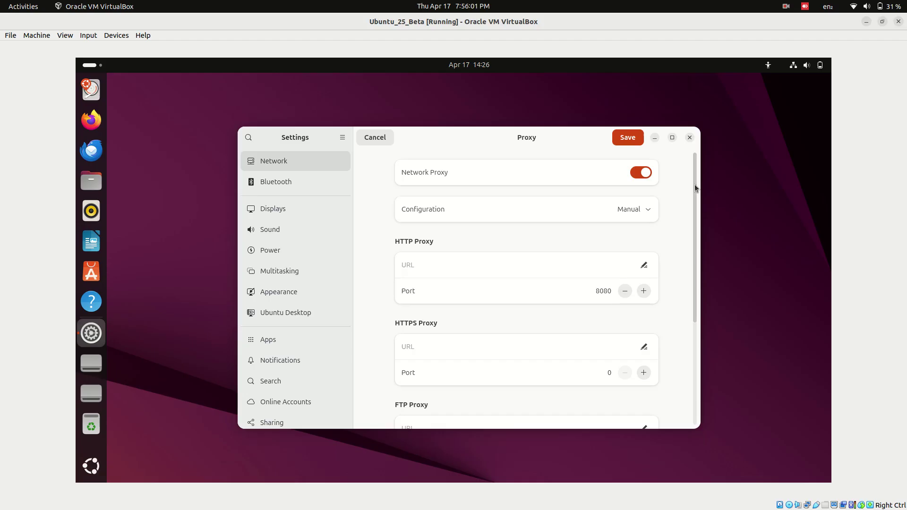
# - Turn the network proxy Off, return to Network, and move through Bluetooth to Displays
pyautogui.click(559, 268)
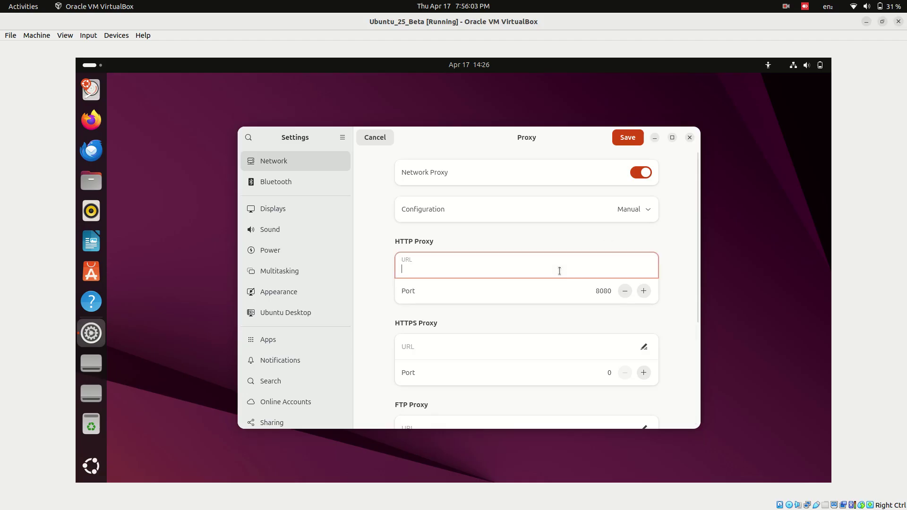
pyautogui.click(643, 172)
pyautogui.click(365, 138)
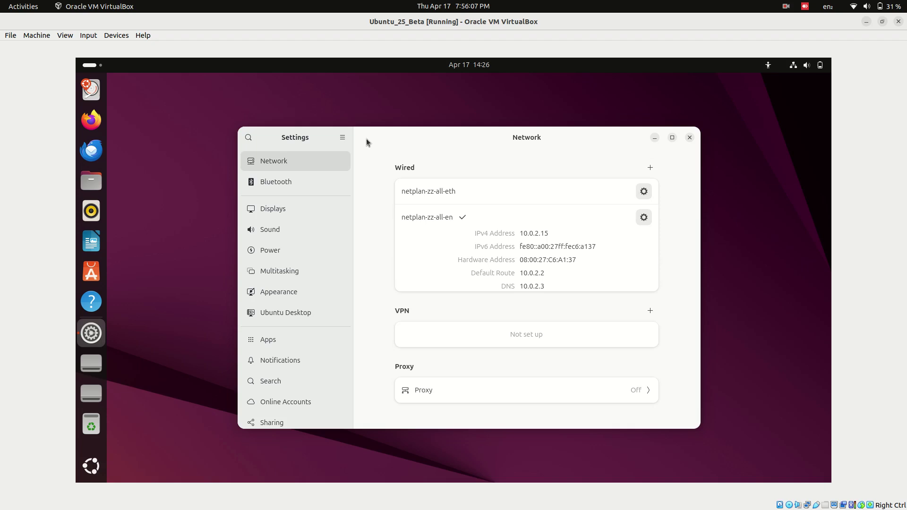
pyautogui.click(295, 189)
pyautogui.click(281, 211)
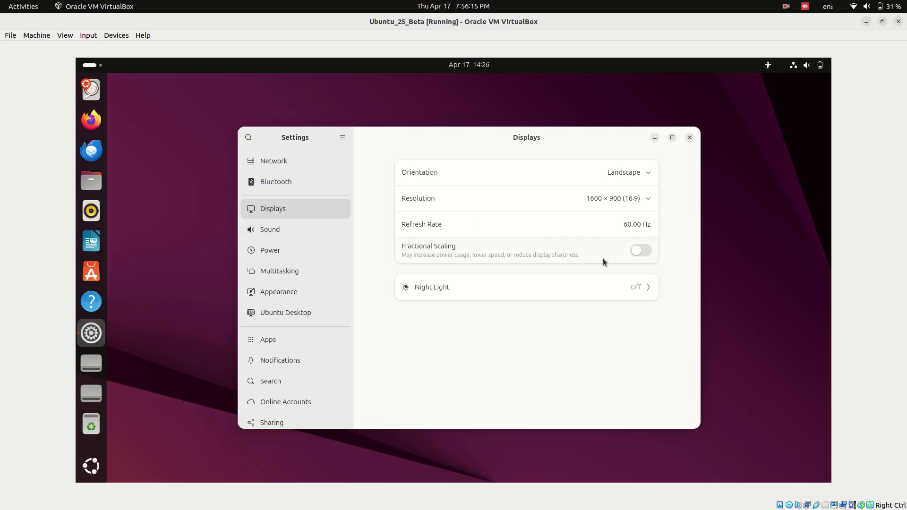
# - Toggle fractional scaling on and off, then try 1600 × 900 and revert it
pyautogui.click(564, 250)
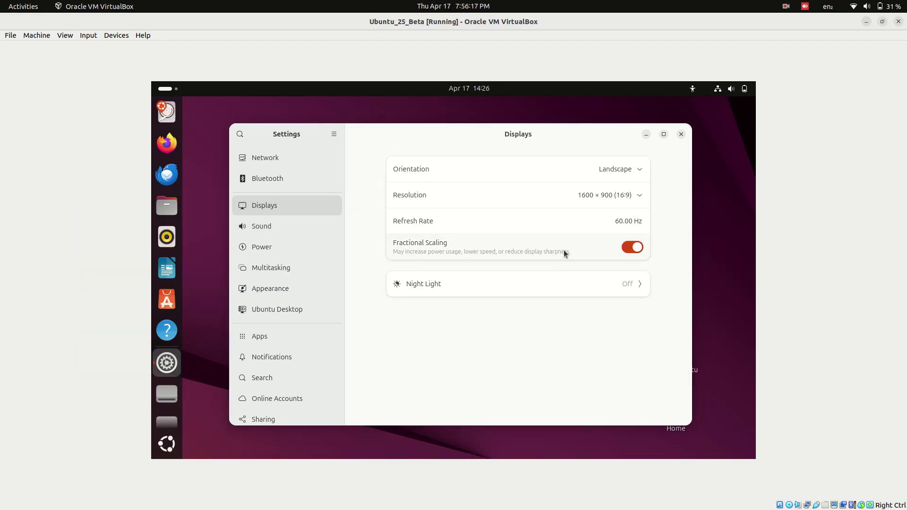
pyautogui.click(573, 268)
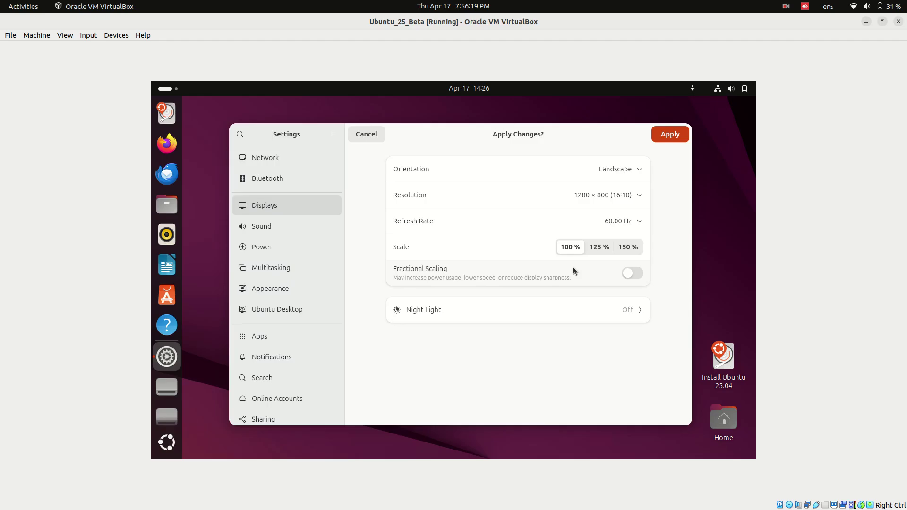
pyautogui.click(619, 199)
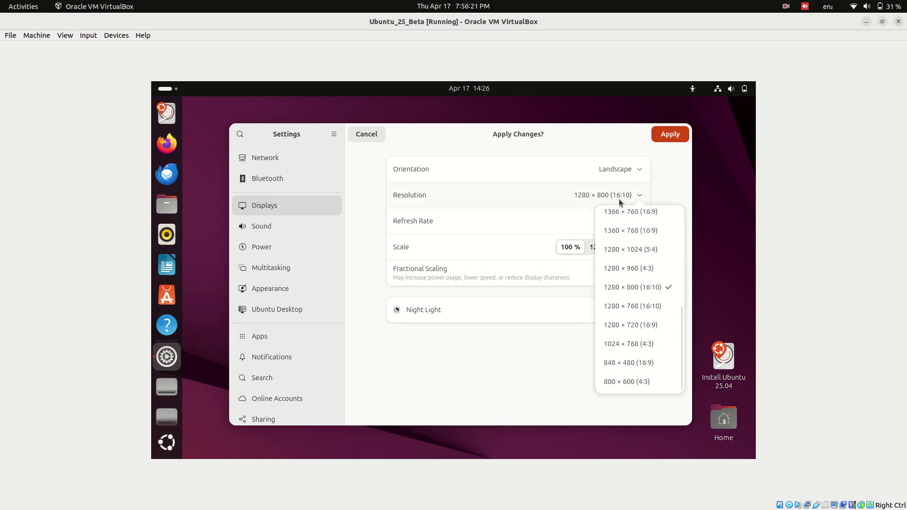
pyautogui.scroll(1, 630, 281)
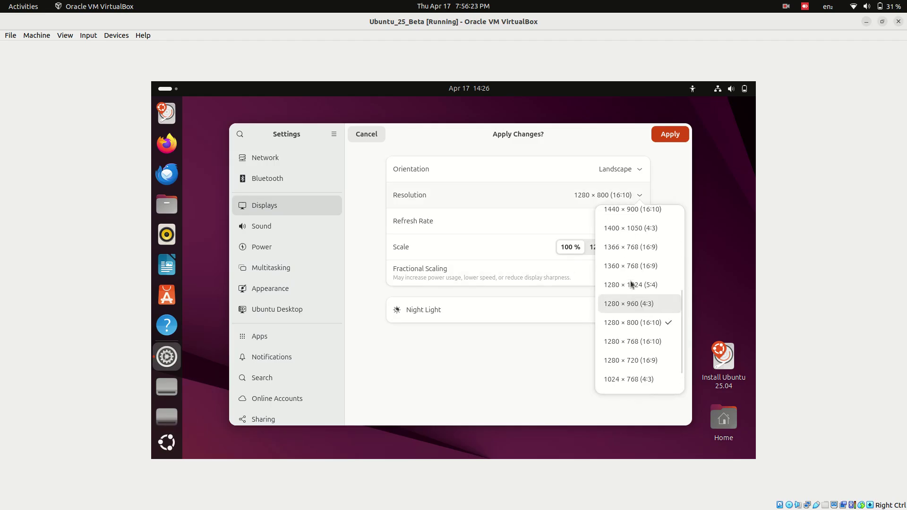
pyautogui.scroll(1, 630, 280)
pyautogui.scroll(1, 630, 281)
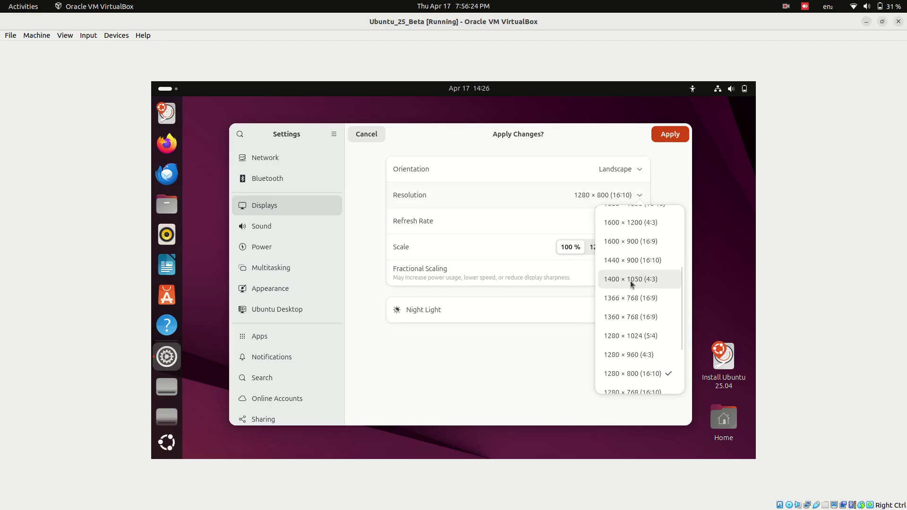
pyautogui.click(644, 245)
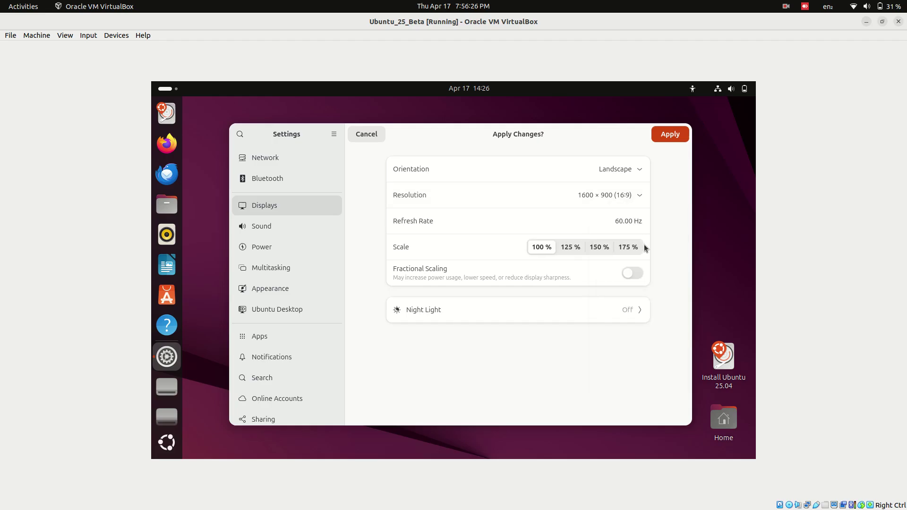
pyautogui.click(674, 136)
pyautogui.click(498, 293)
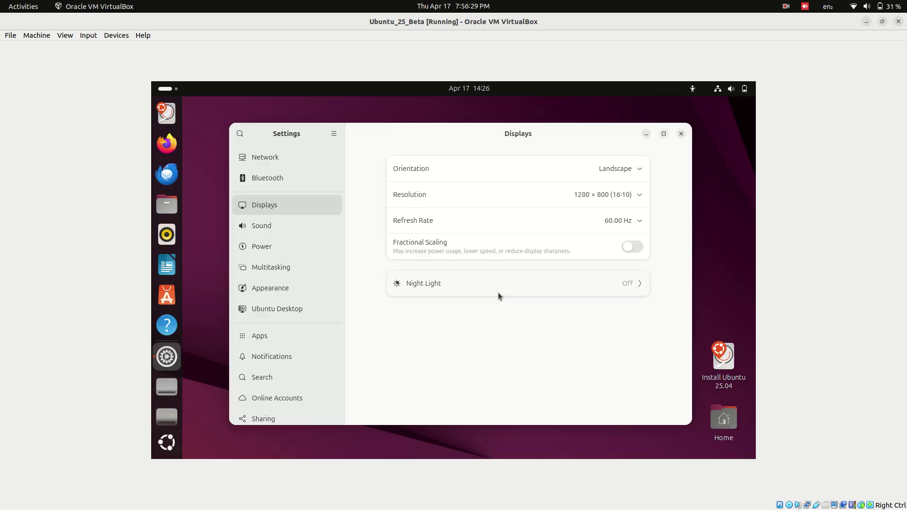
# - Apply 1600 × 900 (16:9) again and keep the new display settings
pyautogui.click(610, 194)
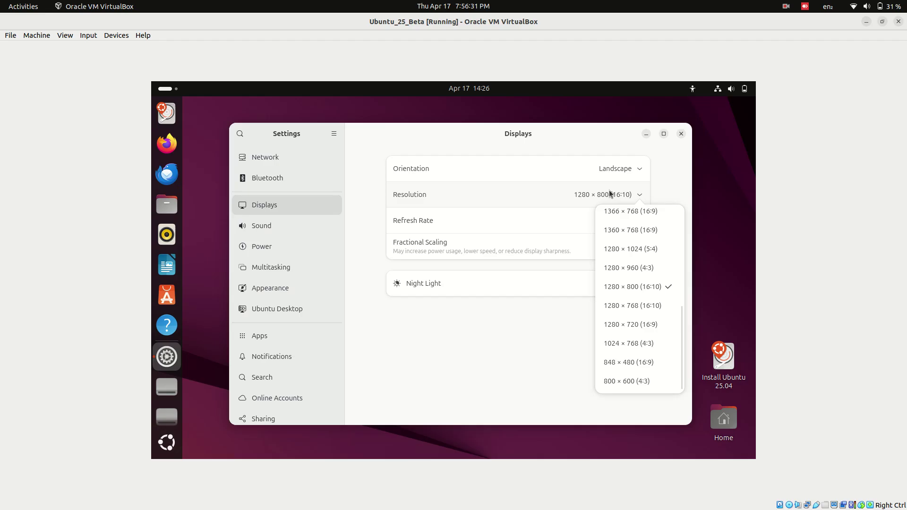
pyautogui.scroll(3, 634, 234)
pyautogui.scroll(2, 635, 234)
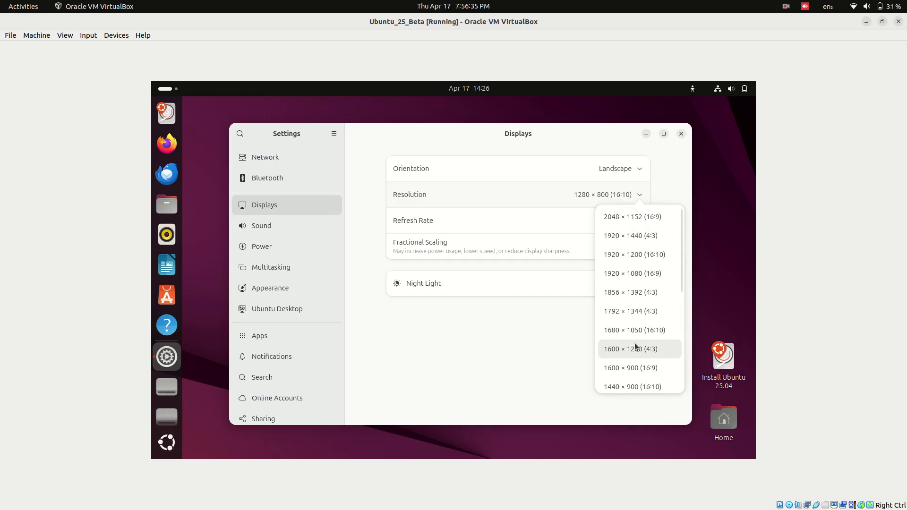
pyautogui.click(639, 367)
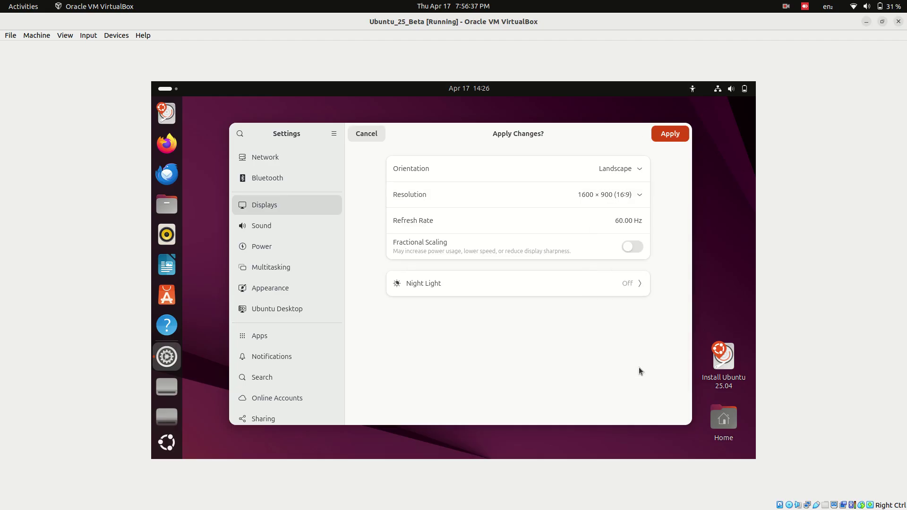
pyautogui.click(670, 134)
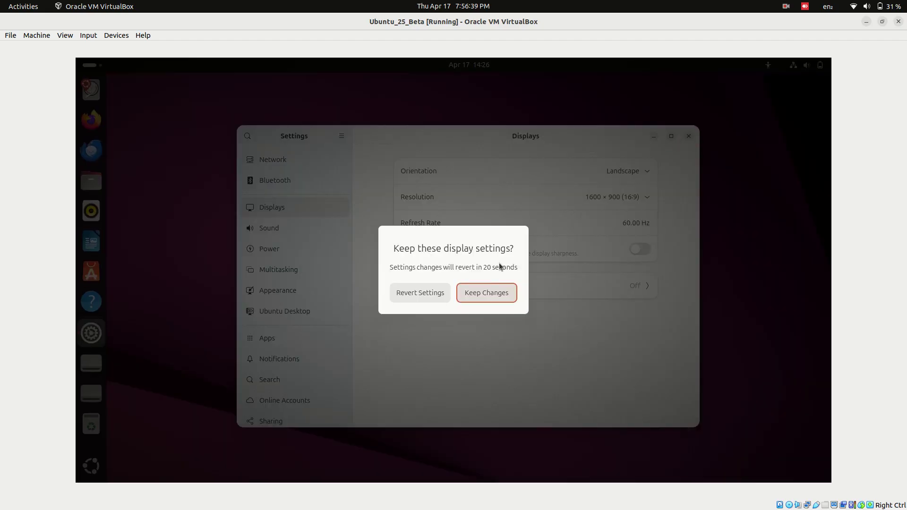
pyautogui.click(484, 296)
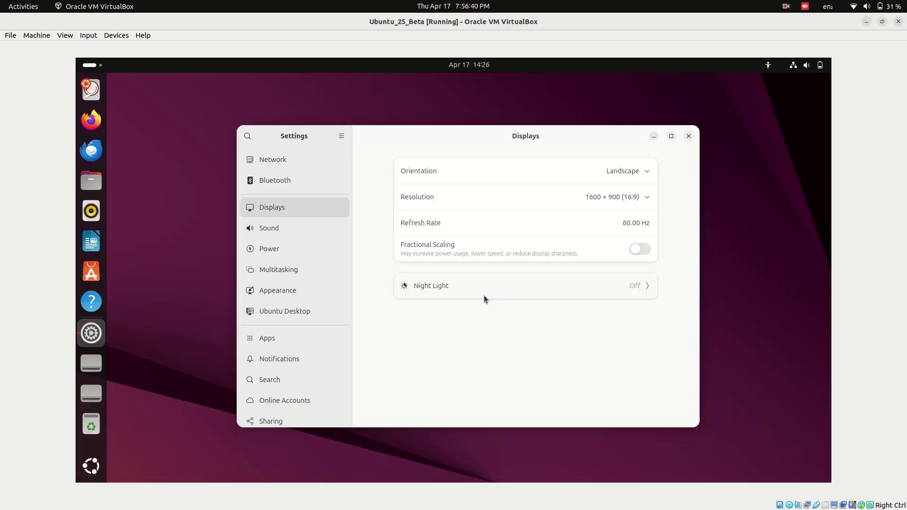
pyautogui.click(306, 236)
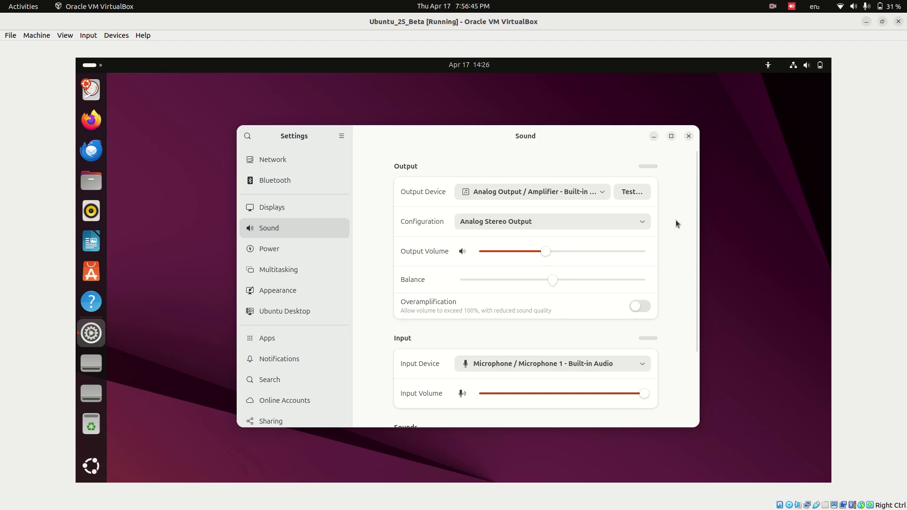
pyautogui.scroll(-3, 676, 221)
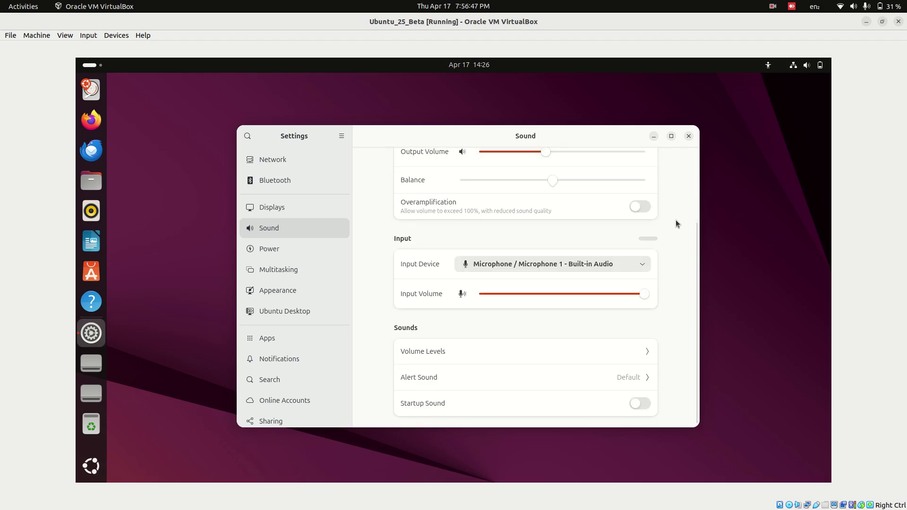
pyautogui.scroll(3, 676, 220)
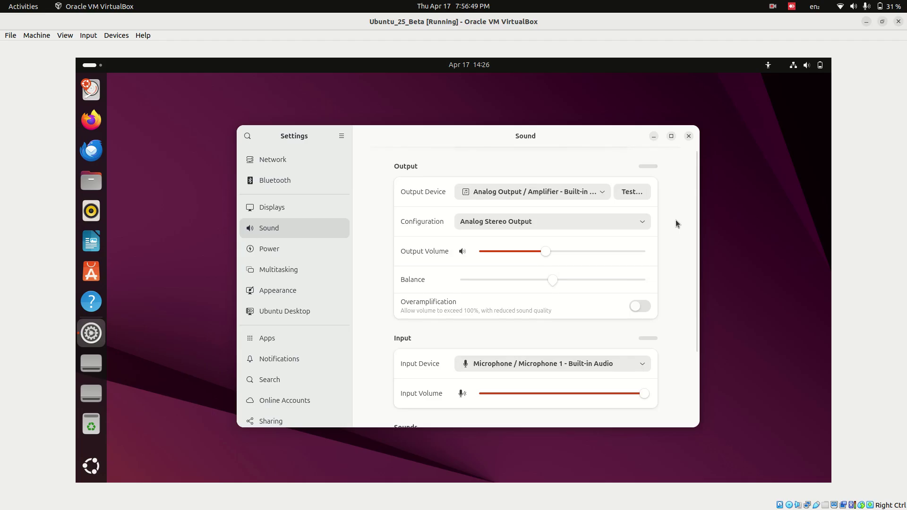
pyautogui.scroll(-3, 675, 223)
pyautogui.click(640, 406)
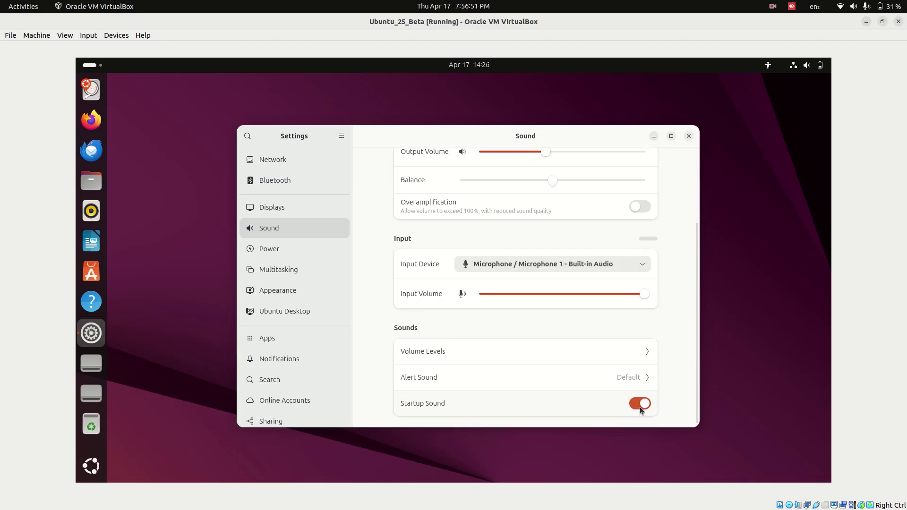
pyautogui.click(640, 406)
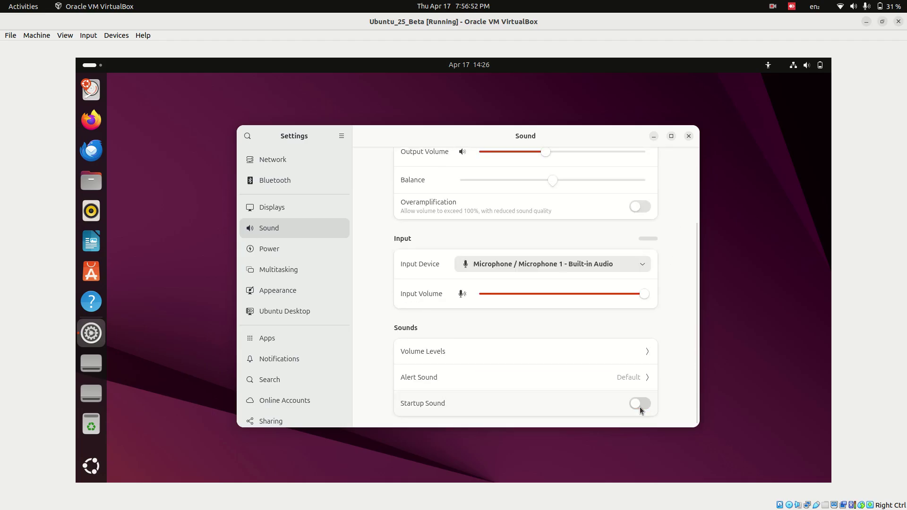
pyautogui.click(619, 347)
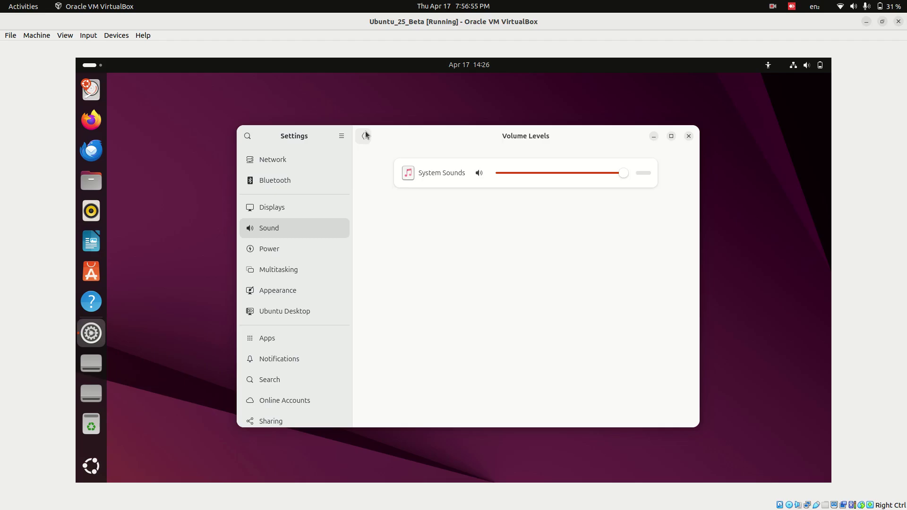
pyautogui.click(365, 134)
pyautogui.click(583, 373)
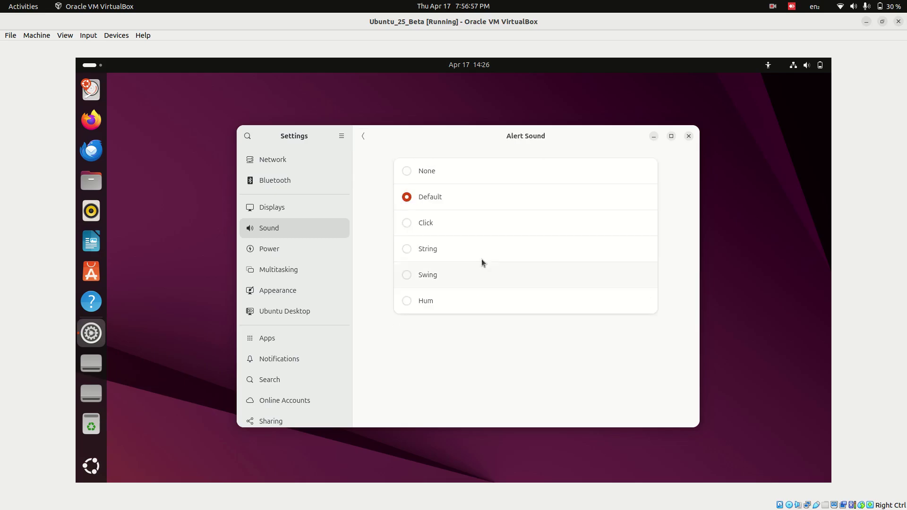
pyautogui.click(363, 137)
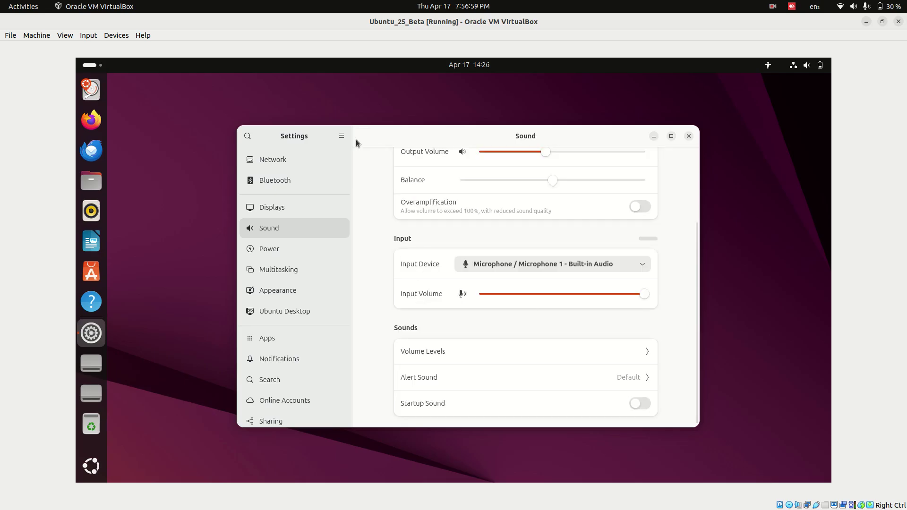
# - Turn on Show Battery Percentage, check Power Saving unchanged, then view Multitasking
pyautogui.click(300, 250)
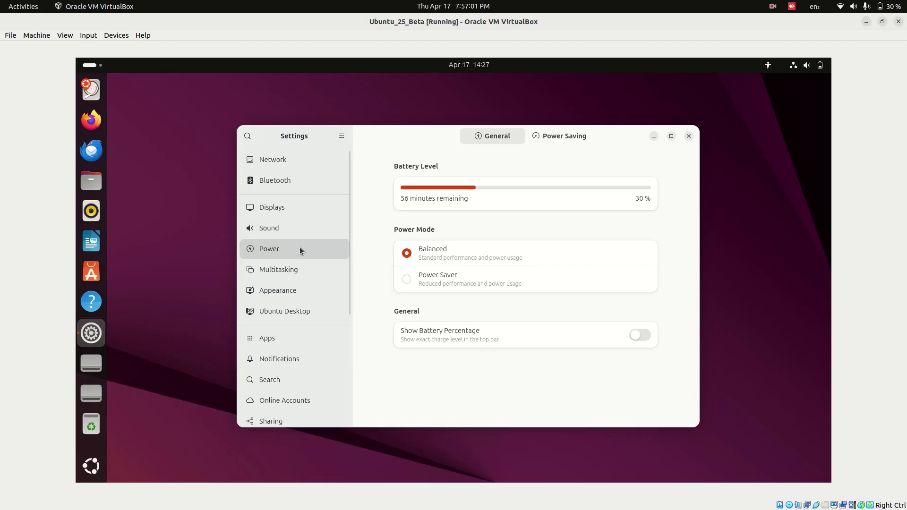
pyautogui.click(531, 343)
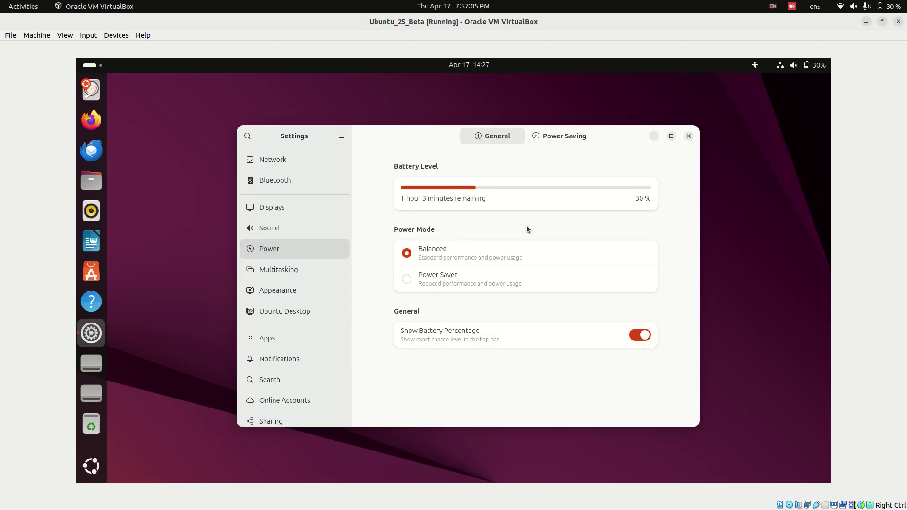
pyautogui.click(554, 137)
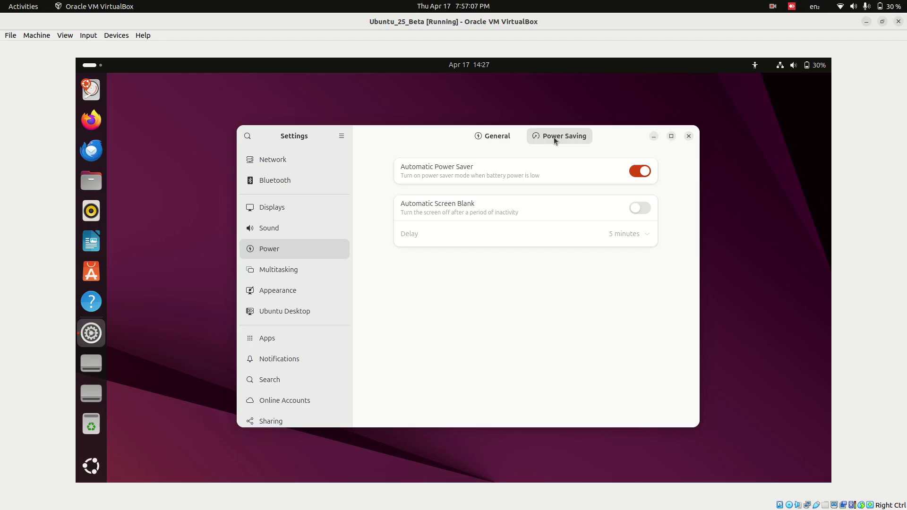
pyautogui.click(537, 208)
pyautogui.click(537, 208)
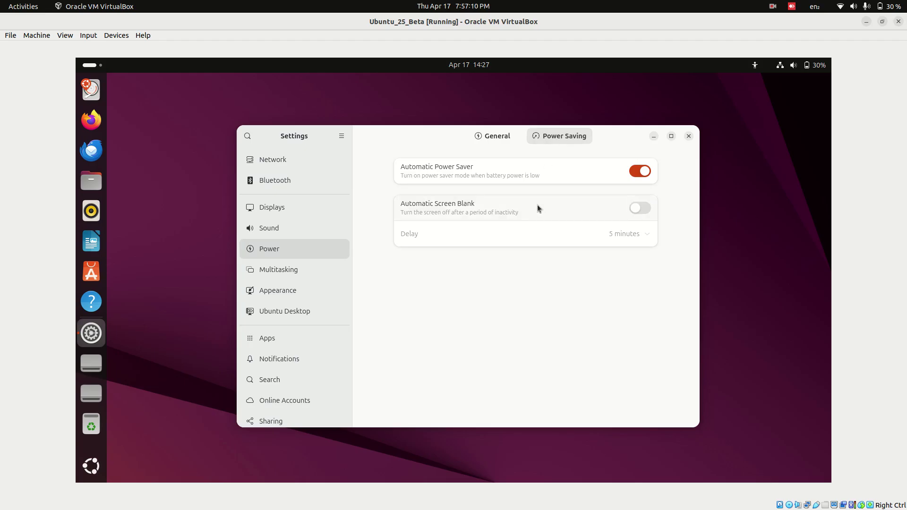
pyautogui.click(505, 138)
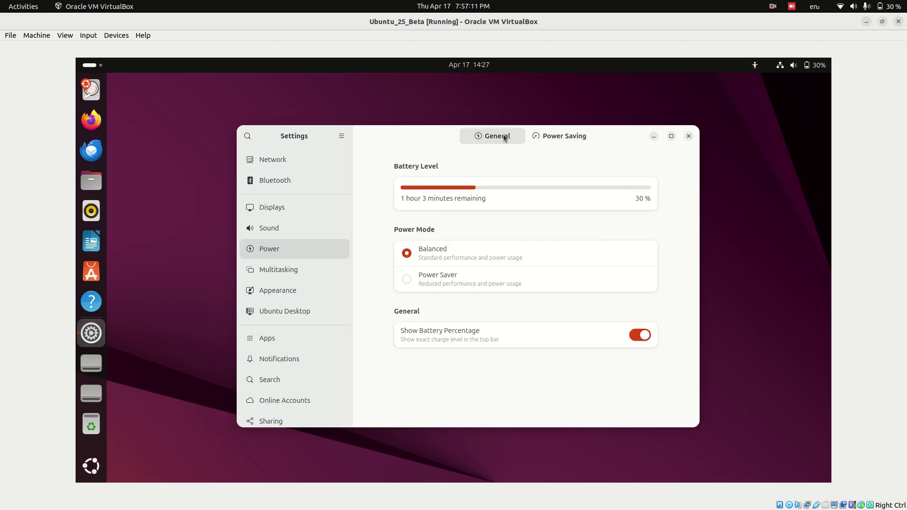
pyautogui.click(320, 268)
pyautogui.scroll(-5, 425, 258)
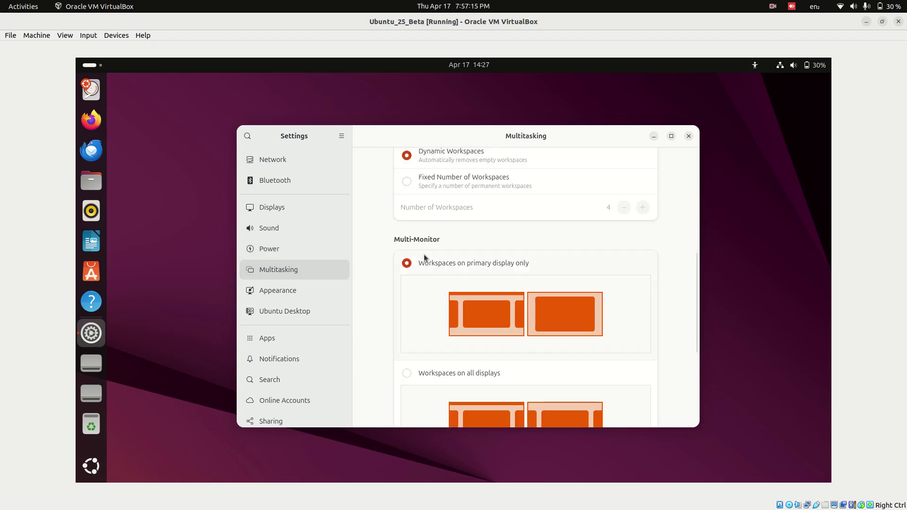
pyautogui.scroll(-3, 424, 258)
pyautogui.scroll(-3, 424, 258)
pyautogui.click(294, 290)
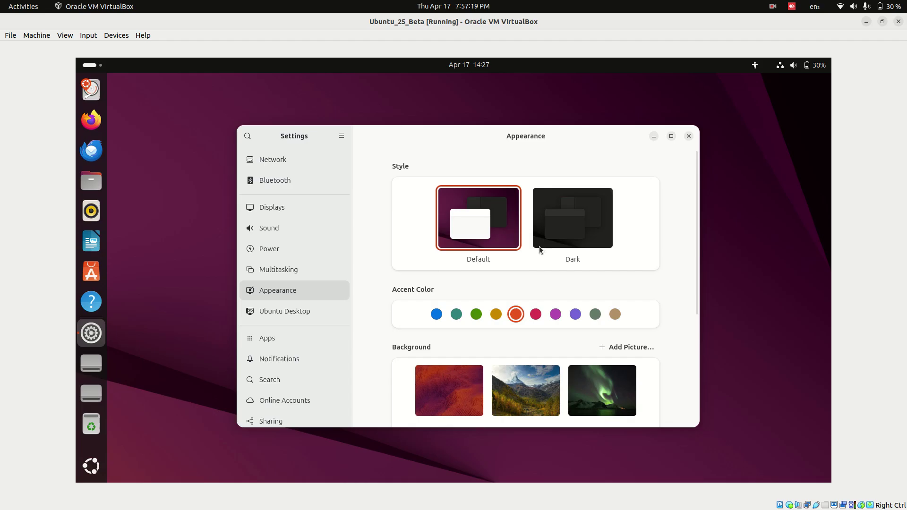
pyautogui.scroll(-3, 524, 261)
pyautogui.scroll(-3, 524, 261)
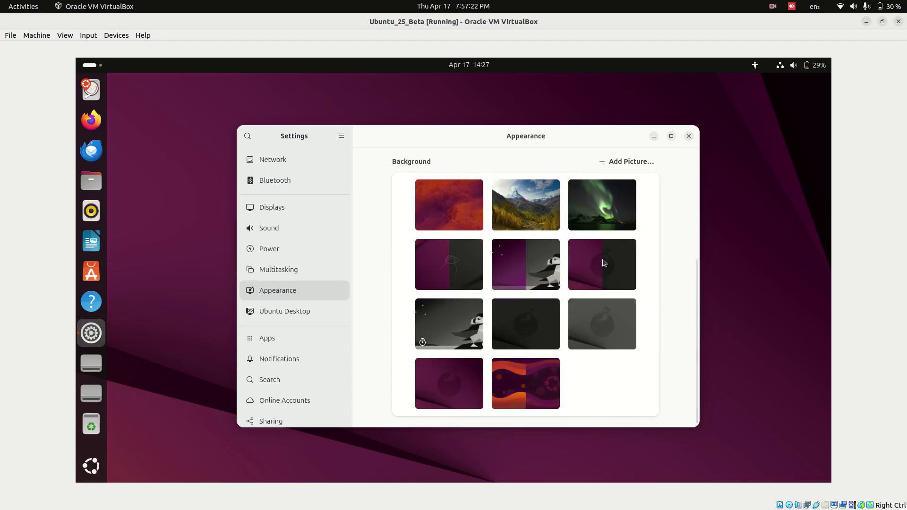
pyautogui.scroll(4, 475, 309)
pyautogui.scroll(1, 475, 309)
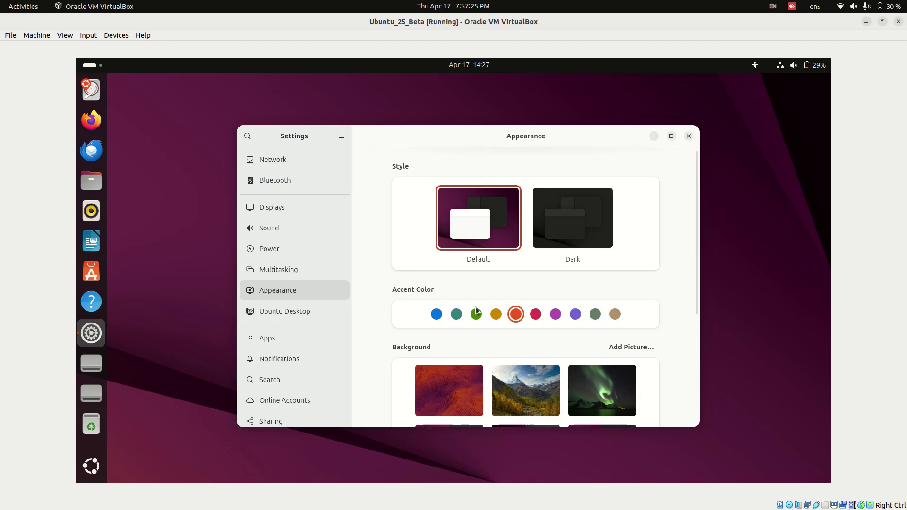
# - Switch Appearance to Dark, revert to Default, then go to Ubuntu Desktop
pyautogui.click(537, 245)
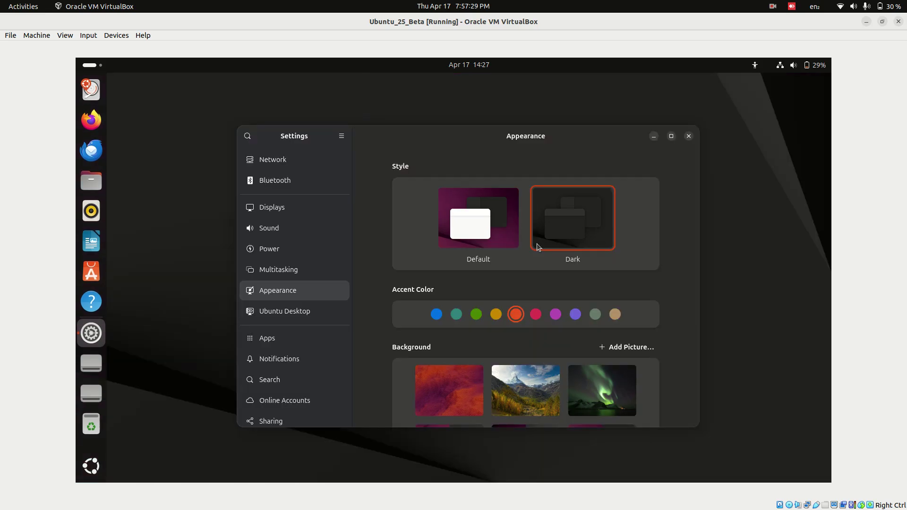
pyautogui.click(498, 240)
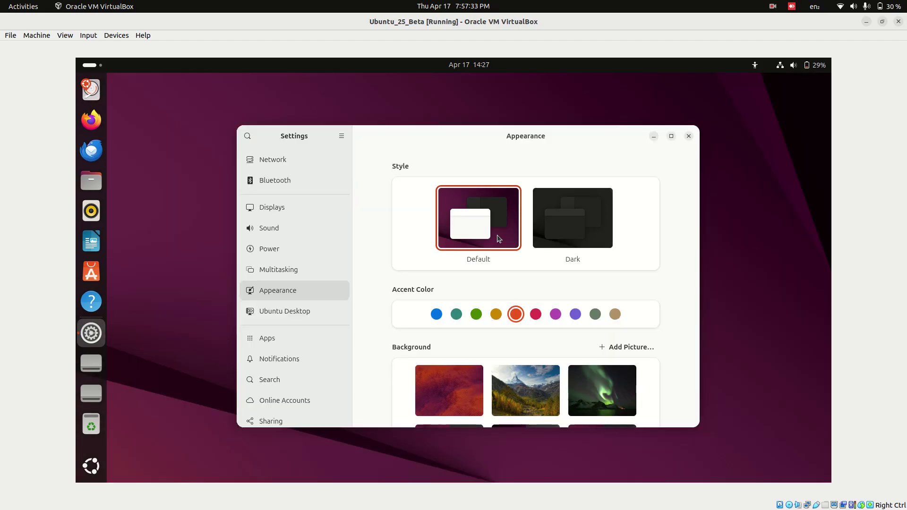
pyautogui.click(308, 307)
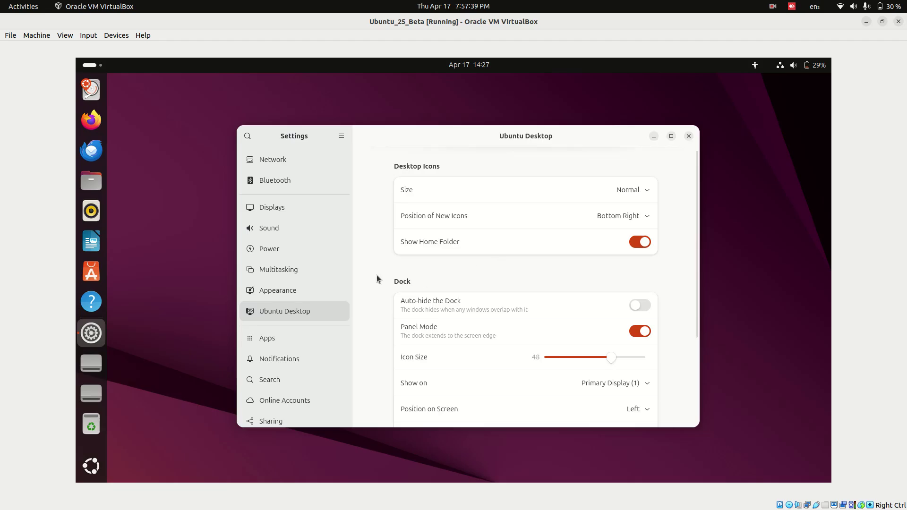
pyautogui.scroll(-4, 377, 276)
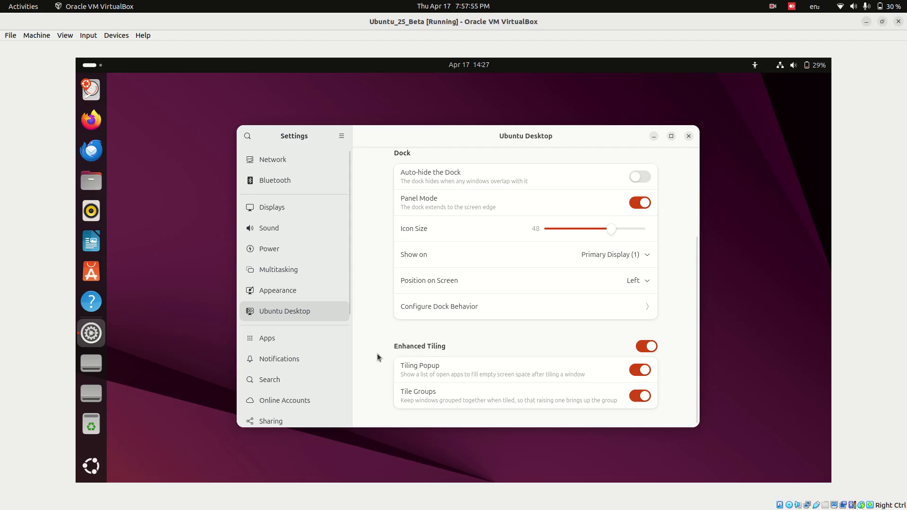
# - Check Default Apps under Apps without changes, then go to the Sharing page
pyautogui.click(313, 333)
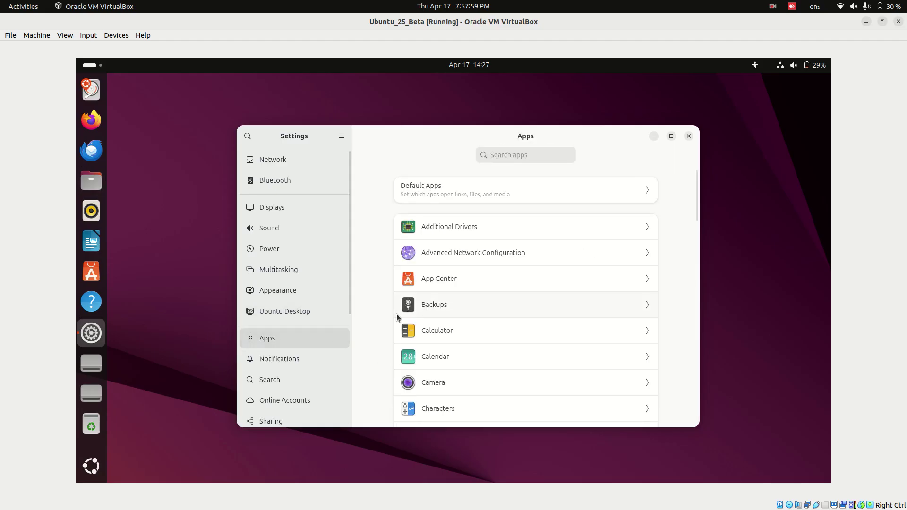
pyautogui.click(470, 185)
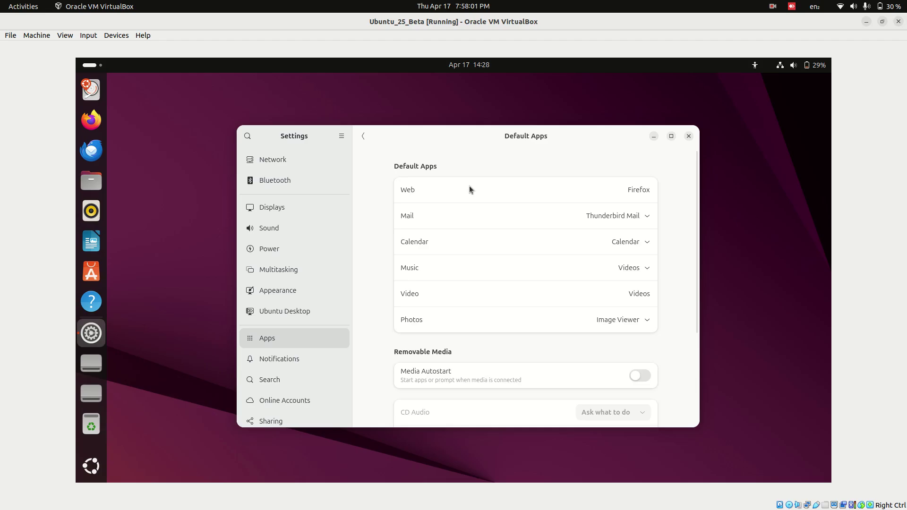
pyautogui.scroll(-3, 422, 216)
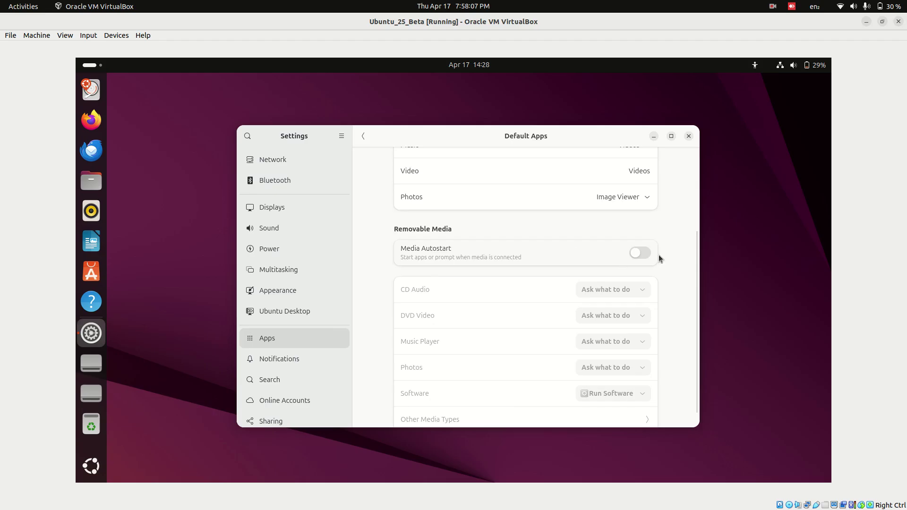
pyautogui.scroll(2, 590, 254)
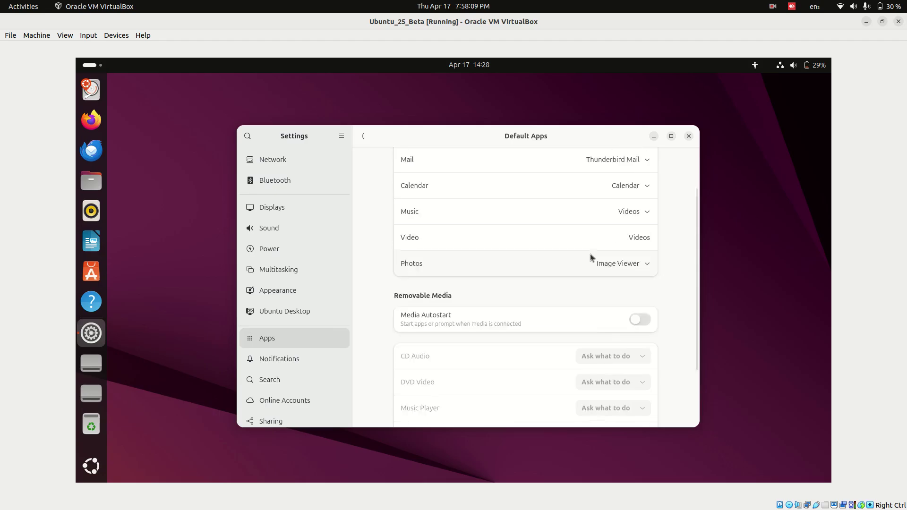
pyautogui.scroll(2, 590, 254)
pyautogui.scroll(-2, 590, 253)
pyautogui.scroll(-2, 591, 253)
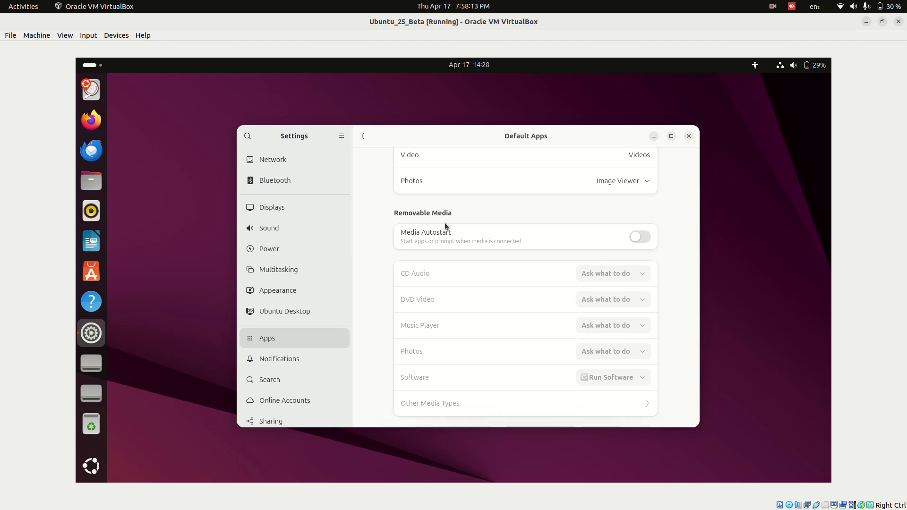
pyautogui.scroll(4, 444, 223)
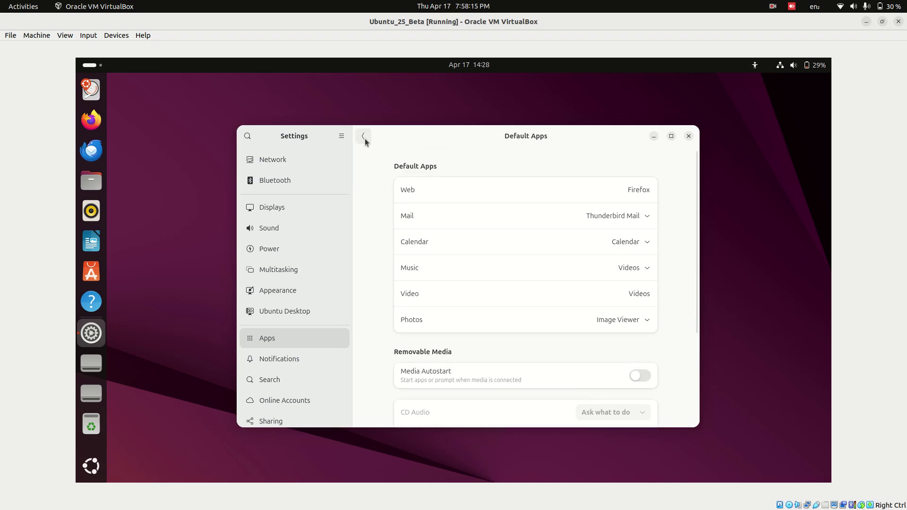
pyautogui.click(289, 421)
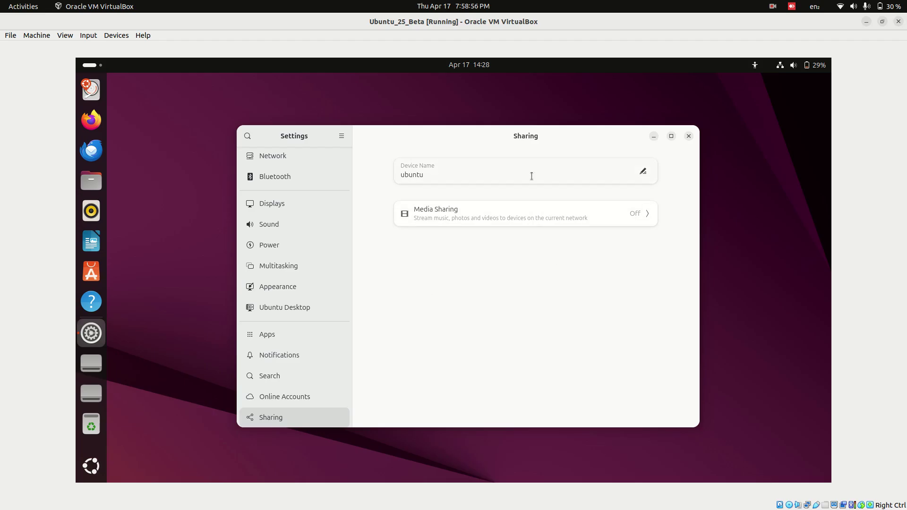
# - Open the Media Sharing dialog and close it, leaving its folders and networks unchanged
pyautogui.click(519, 210)
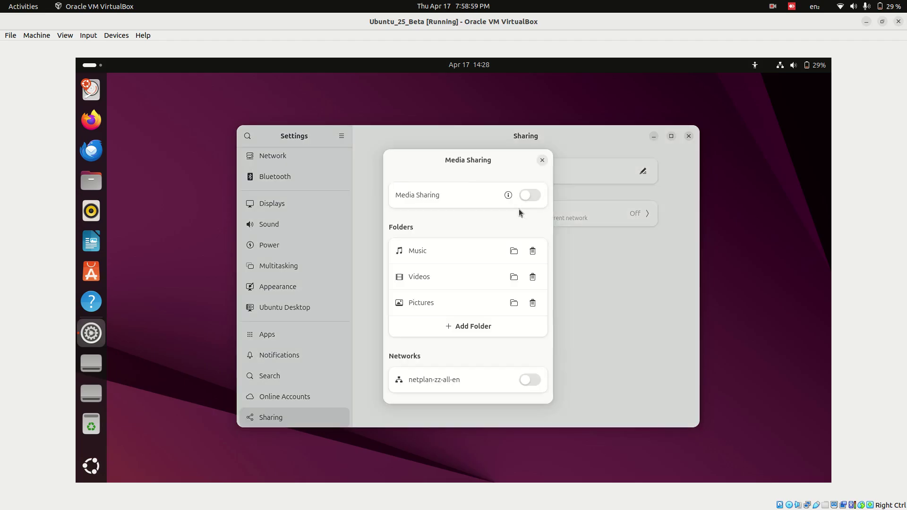
pyautogui.click(542, 162)
pyautogui.moveTo(2, 290)
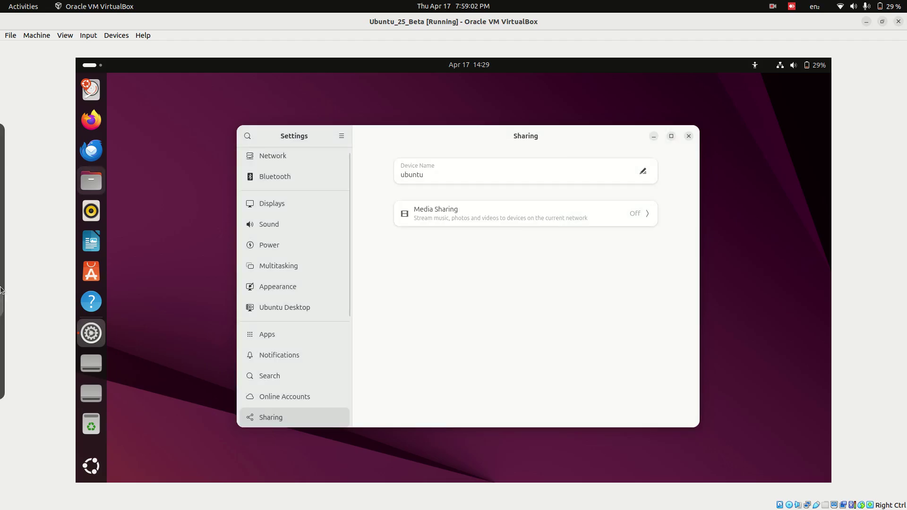
# - Compare the host Settings' Sharing page (Remote Login on, Media Sharing off), then minimize it
pyautogui.click(5, 333)
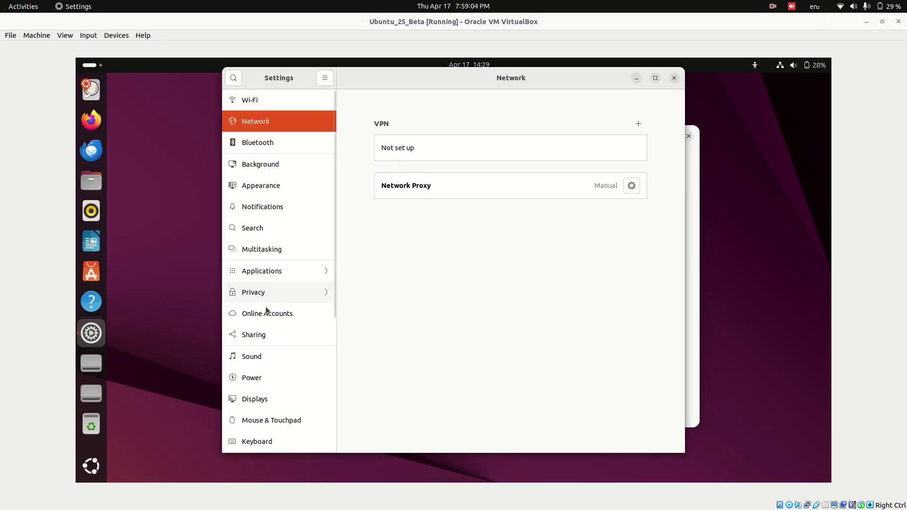
pyautogui.click(267, 336)
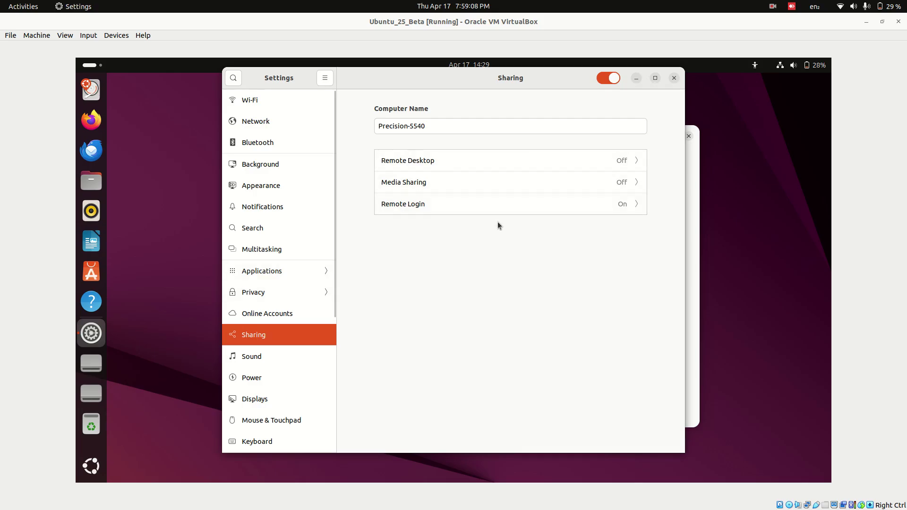
pyautogui.click(637, 78)
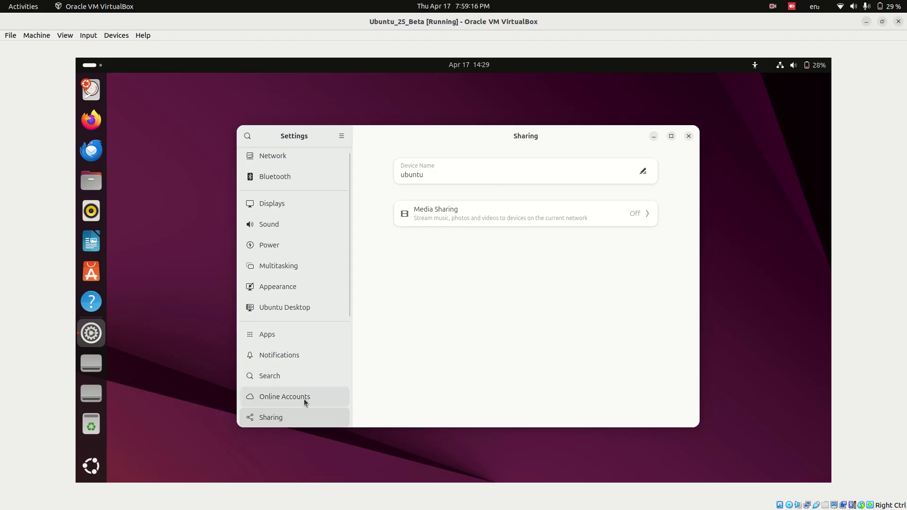
pyautogui.scroll(-1, 304, 399)
pyautogui.scroll(-2, 304, 399)
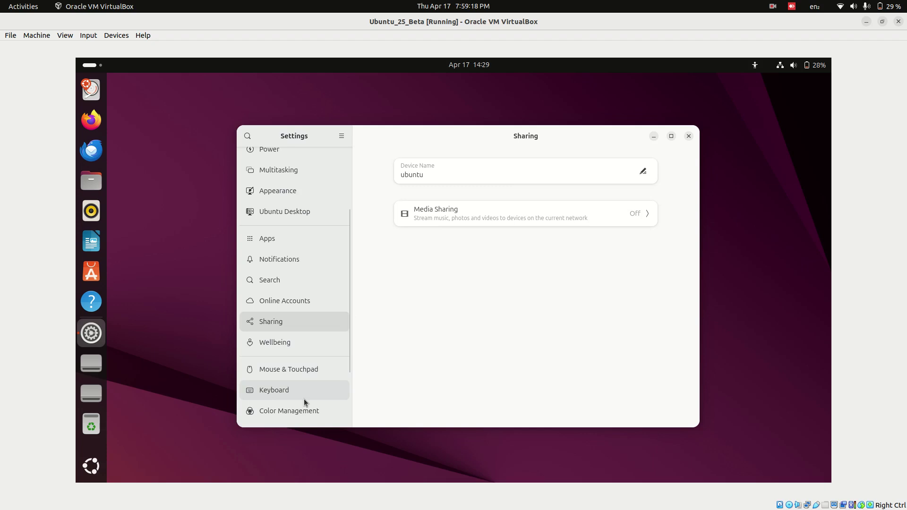
# - Open the Wellbeing page showing about 9 minutes of screen time today
pyautogui.click(302, 343)
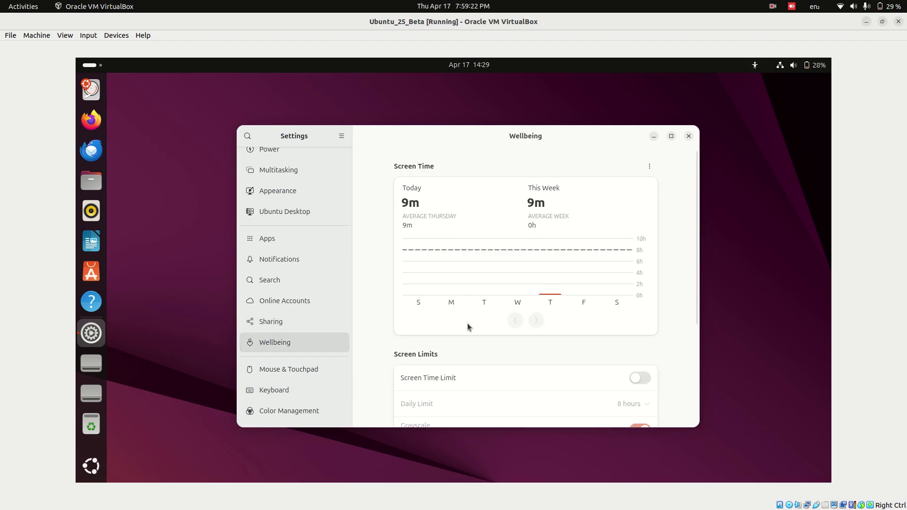
pyautogui.scroll(-3, 467, 327)
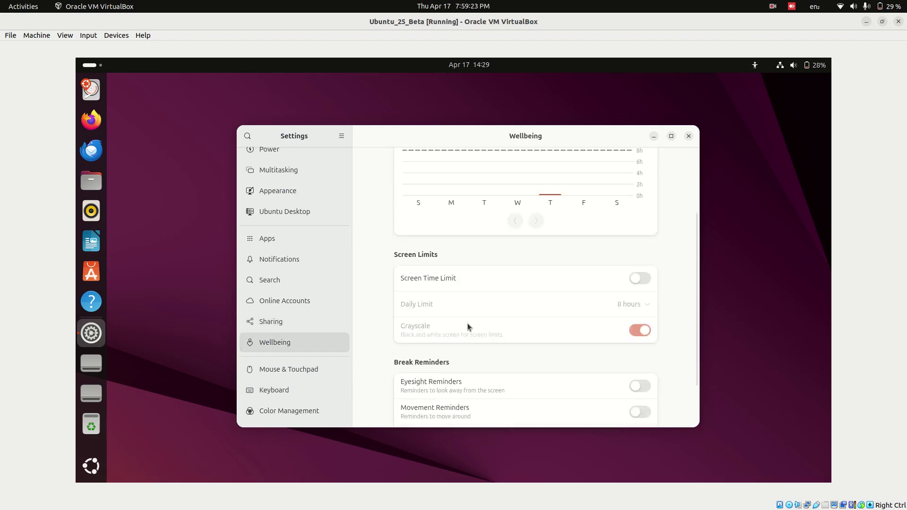
# - Enable Screen Time Limit with a 4-hour daily limit and toggle Grayscale off and on
pyautogui.click(567, 277)
pyautogui.click(628, 305)
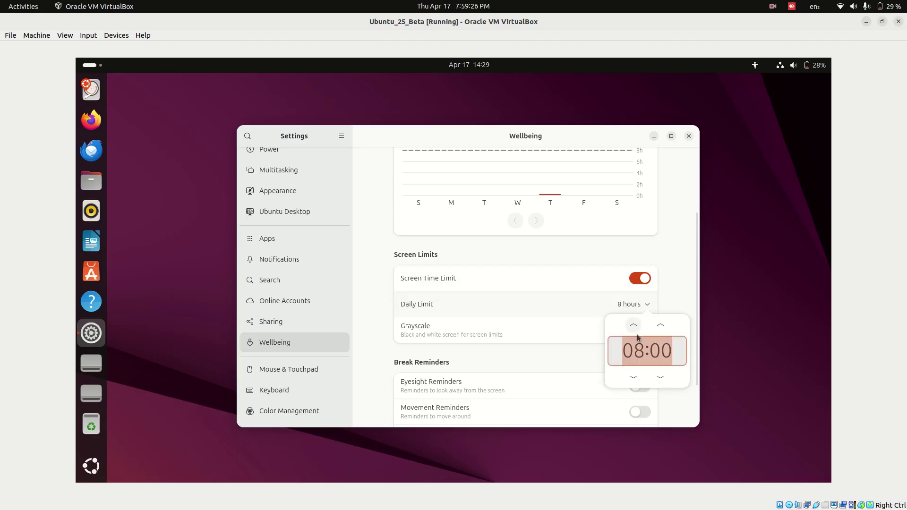
pyautogui.click(628, 377)
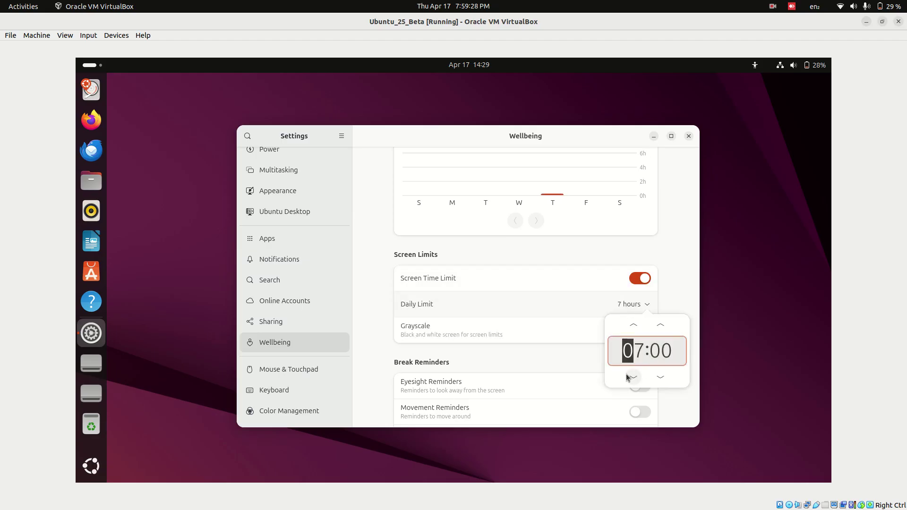
pyautogui.click(628, 378)
pyautogui.click(682, 286)
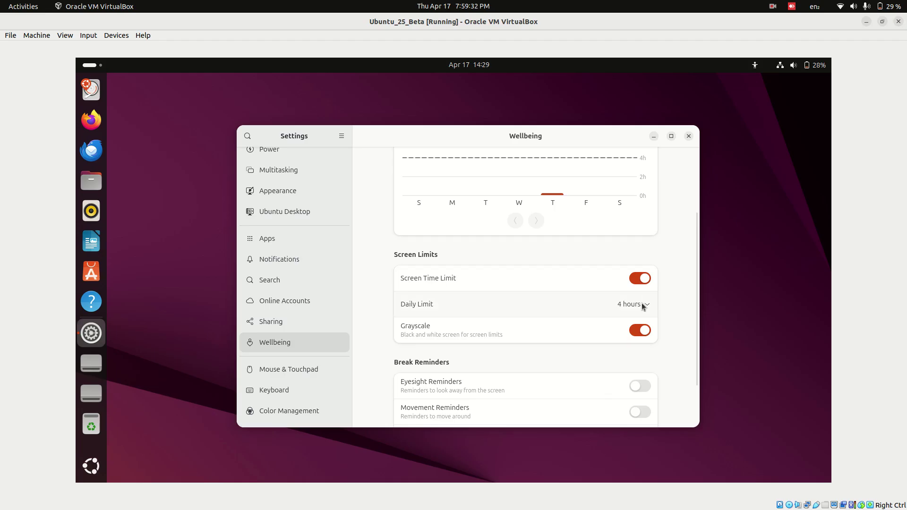
pyautogui.click(636, 332)
# - Cycle the daily limit hours and minutes, closing the picker at 8 minutes
pyautogui.click(641, 309)
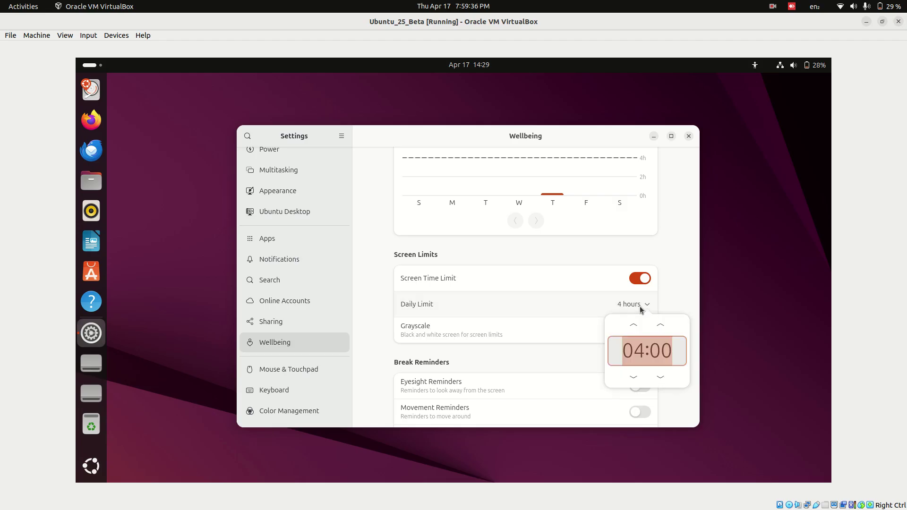
pyautogui.click(637, 376)
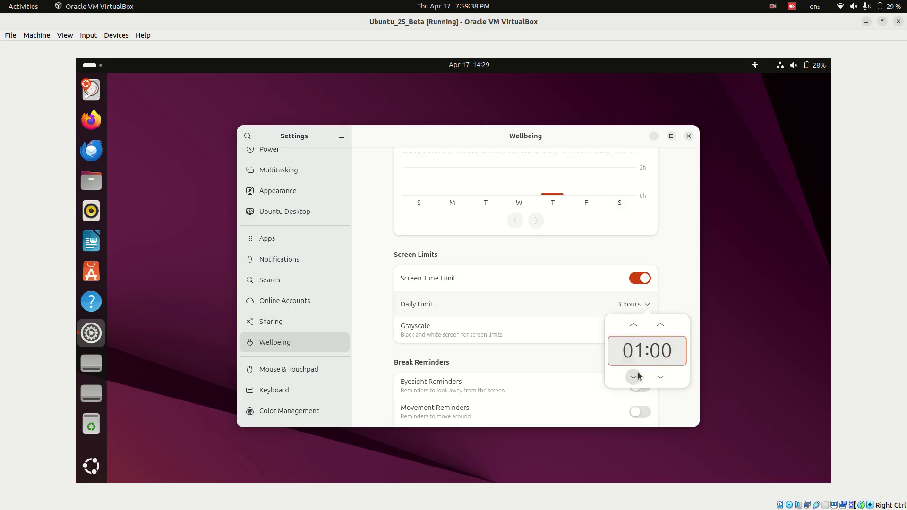
pyautogui.click(634, 328)
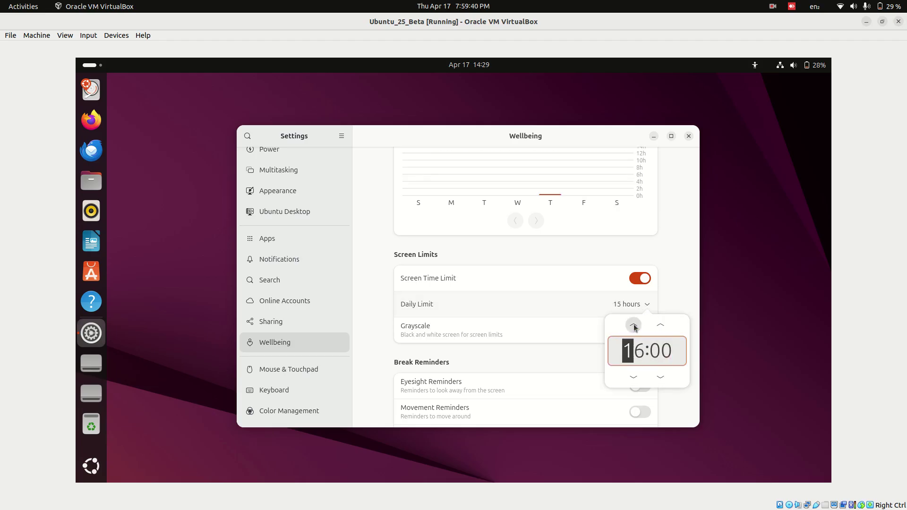
pyautogui.click(634, 328)
pyautogui.click(634, 328)
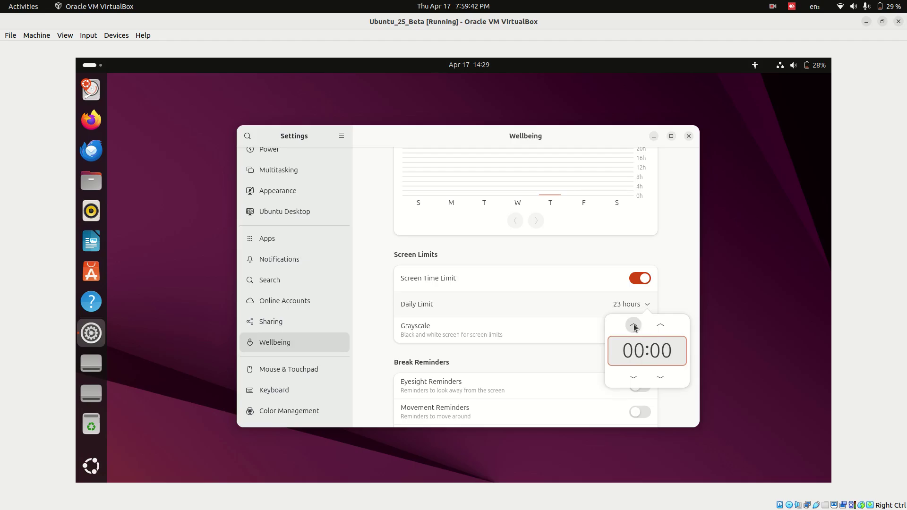
pyautogui.click(666, 327)
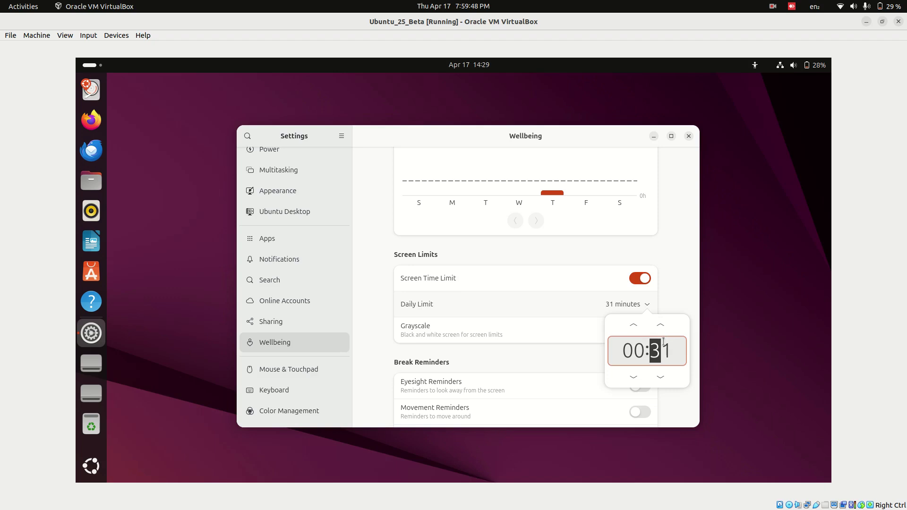
pyautogui.click(660, 378)
pyautogui.write('0')
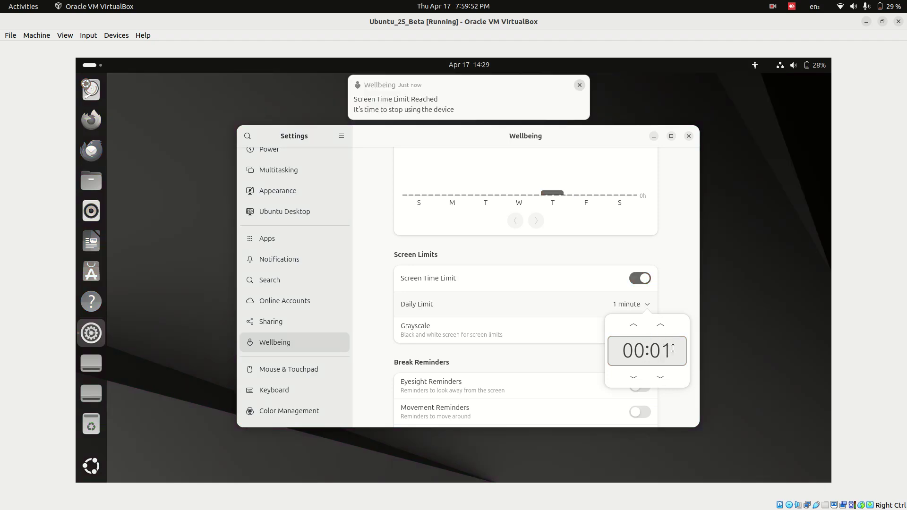
pyautogui.scroll(1, 672, 348)
pyautogui.scroll(1, 672, 348)
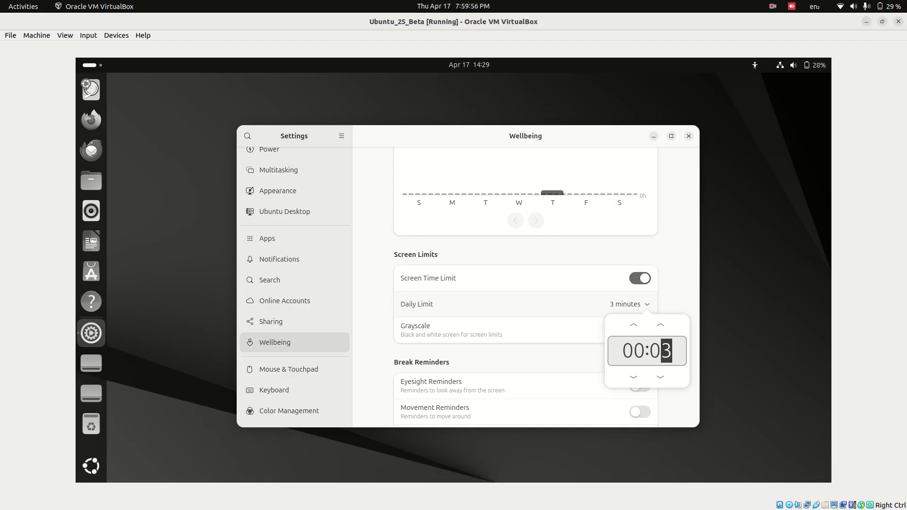
pyautogui.scroll(5, 672, 348)
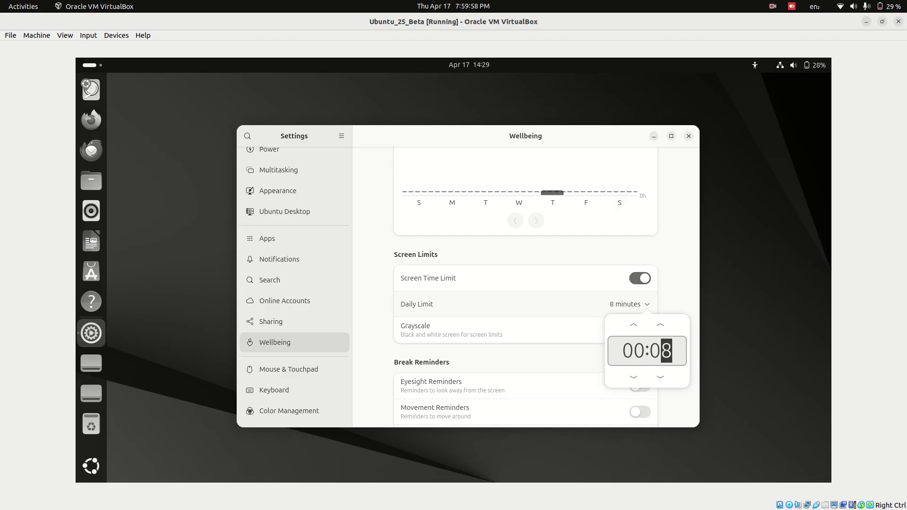
pyautogui.click(674, 298)
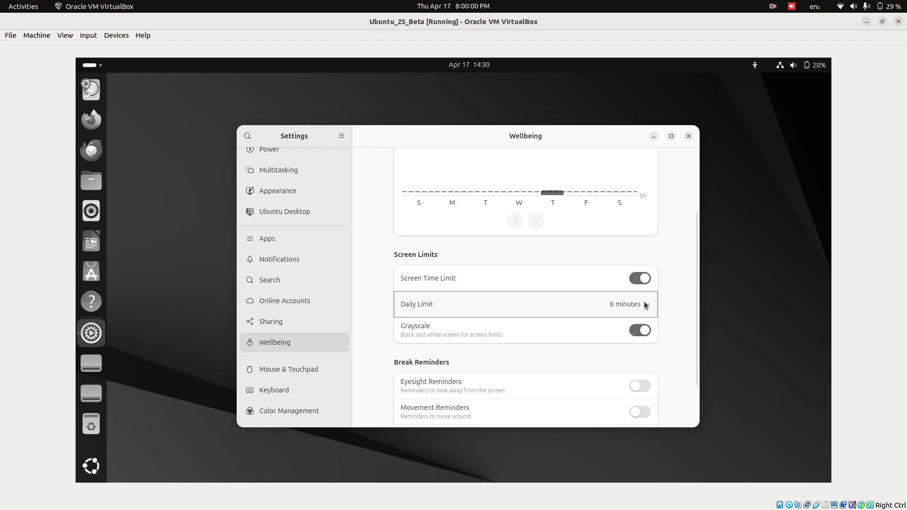
# - Edit the daily limit down to 3 minutes, then switch Screen Time Limit off
pyautogui.click(640, 304)
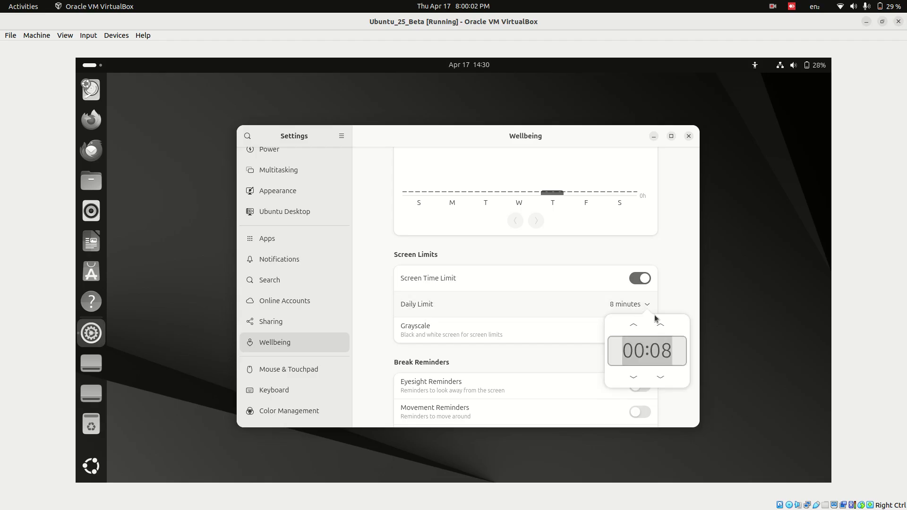
pyautogui.click(659, 351)
pyautogui.hotkey('shift', 'End')
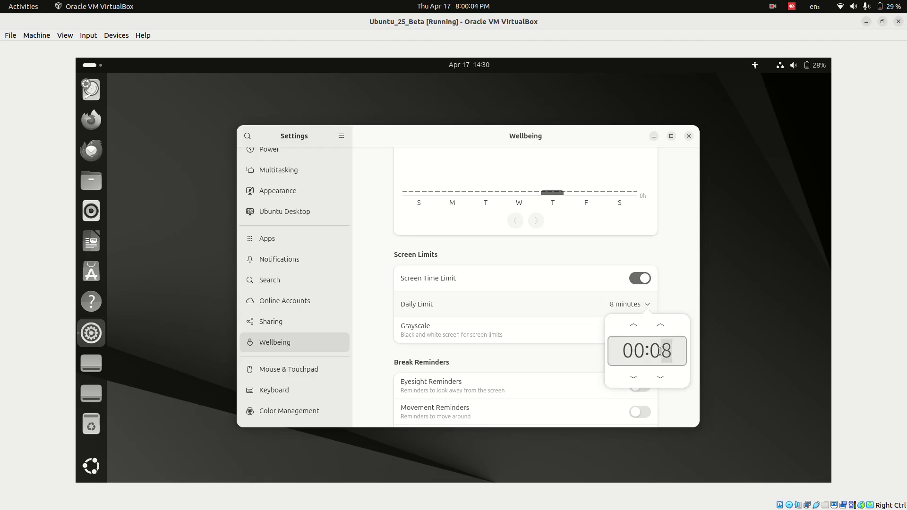
pyautogui.write('3')
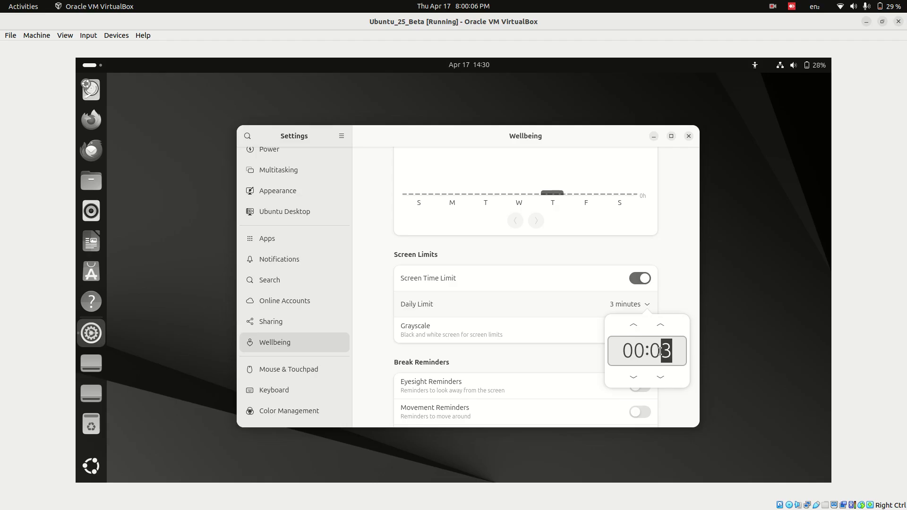
pyautogui.moveTo(661, 351); pyautogui.dragTo(651, 351)
pyautogui.write('3')
pyautogui.hotkey('shift', 'Left')
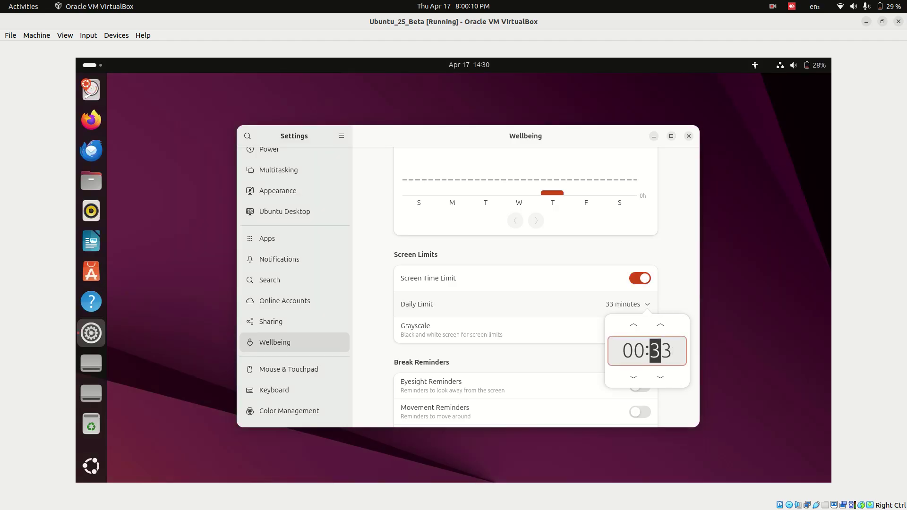
pyautogui.write('0')
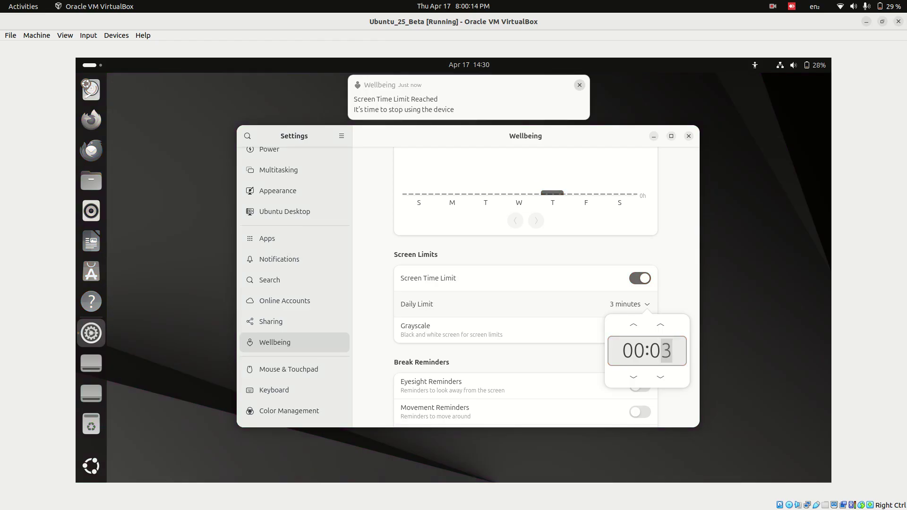
pyautogui.click(672, 289)
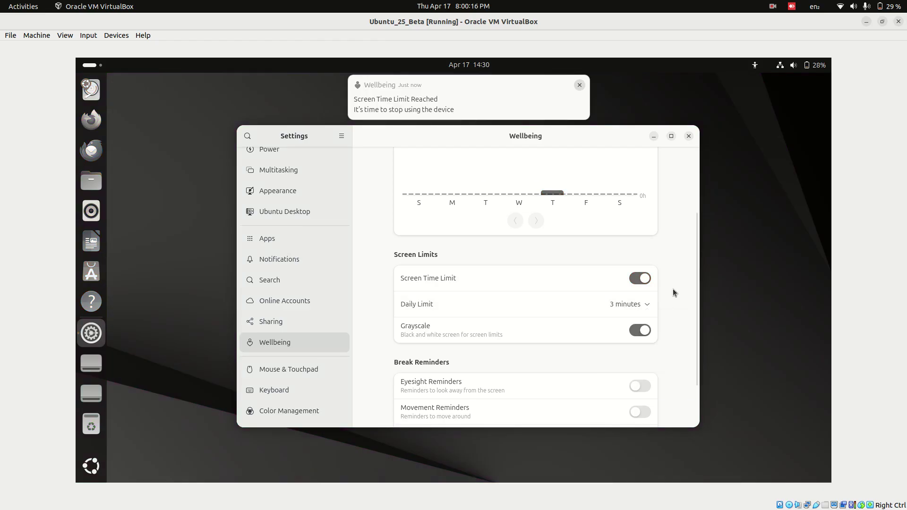
pyautogui.click(643, 307)
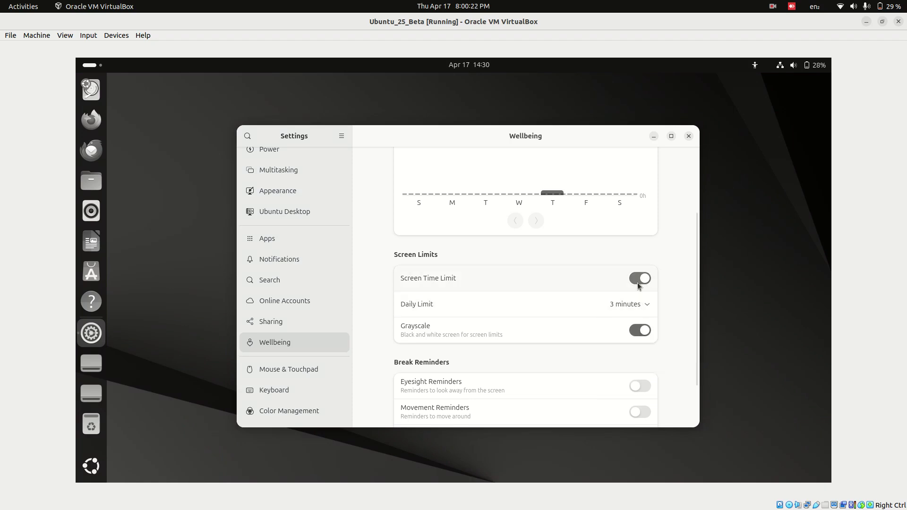
pyautogui.click(639, 284)
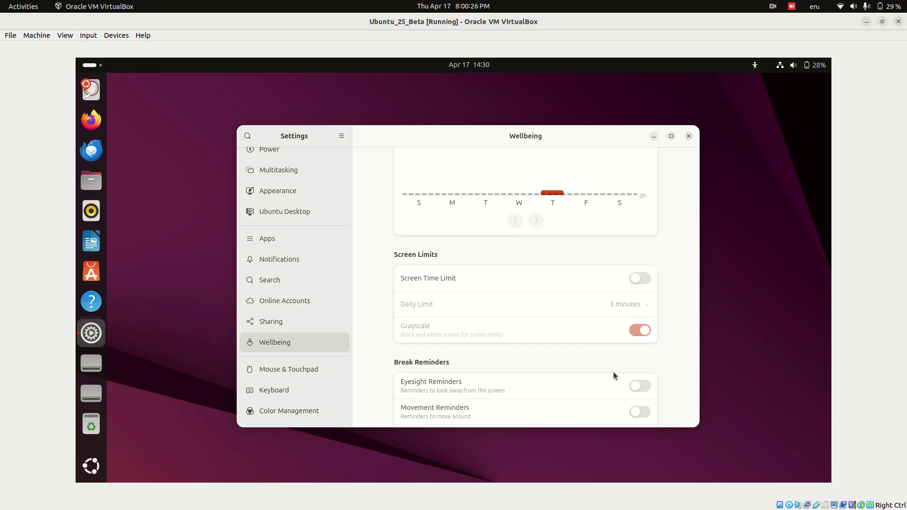
pyautogui.scroll(-2, 614, 372)
# - Enable Eyesight and Movement Reminders, scheduling 1-minute movement breaks every 20 minutes
pyautogui.click(639, 330)
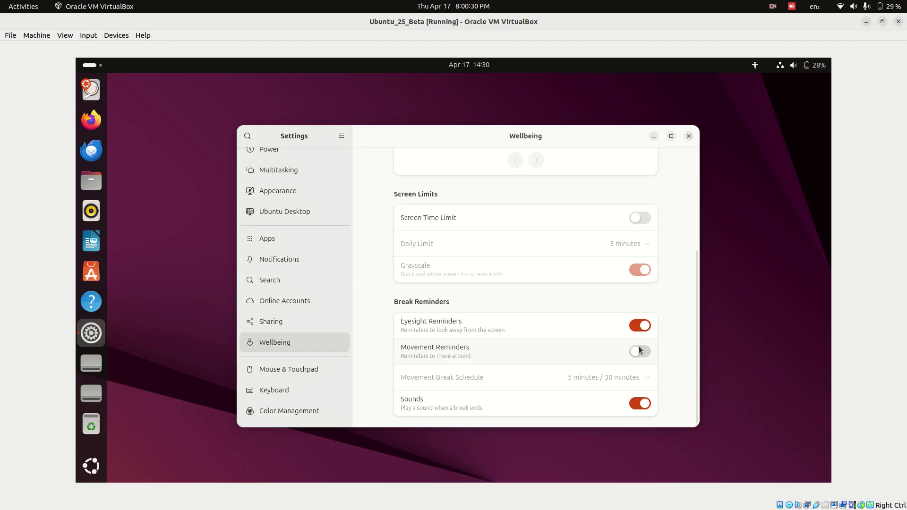
pyautogui.click(640, 350)
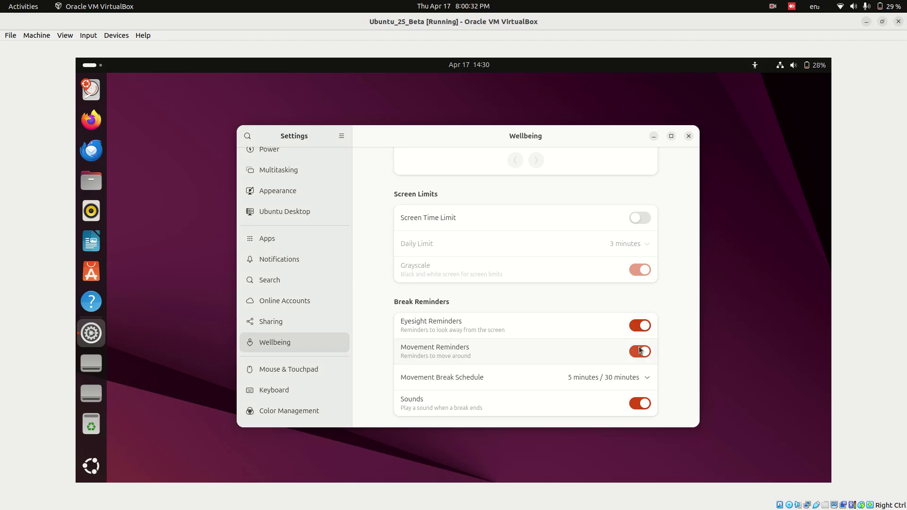
pyautogui.click(634, 380)
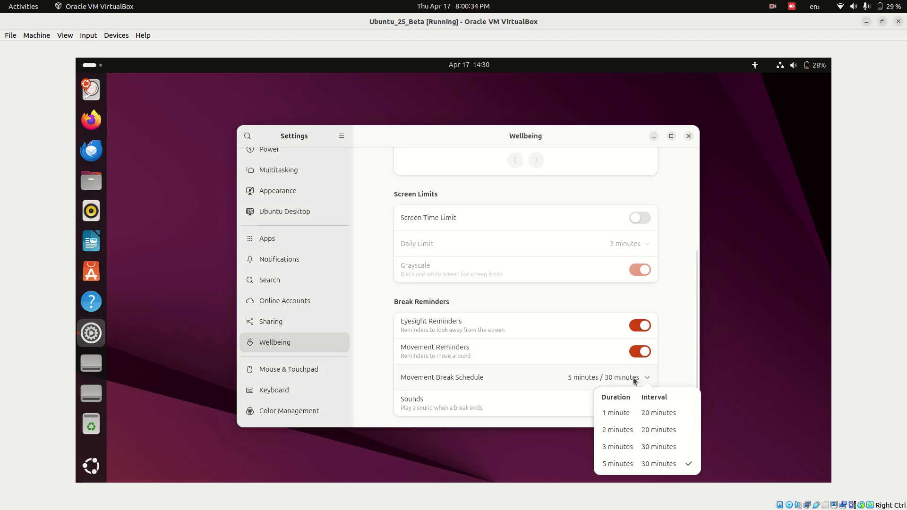
pyautogui.click(634, 416)
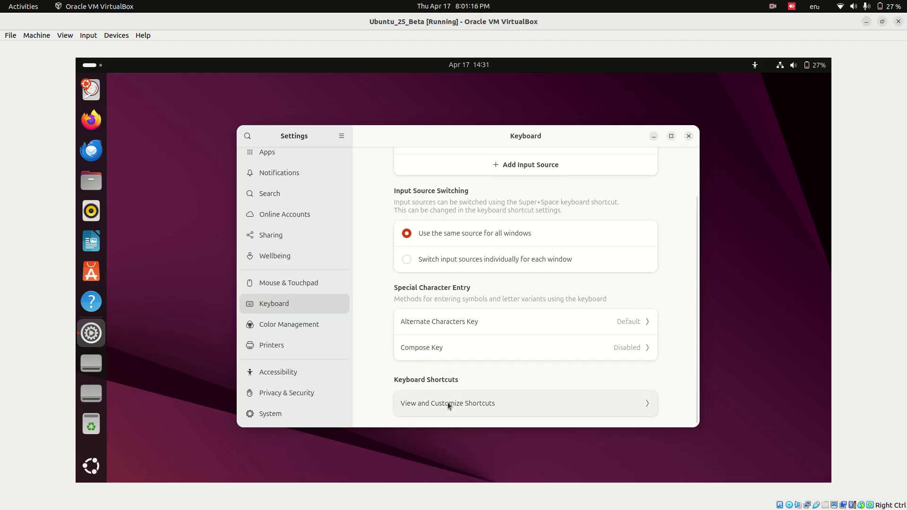
# - Browse Custom Shortcuts, starting a new shortcut and cancelling it
pyautogui.click(447, 403)
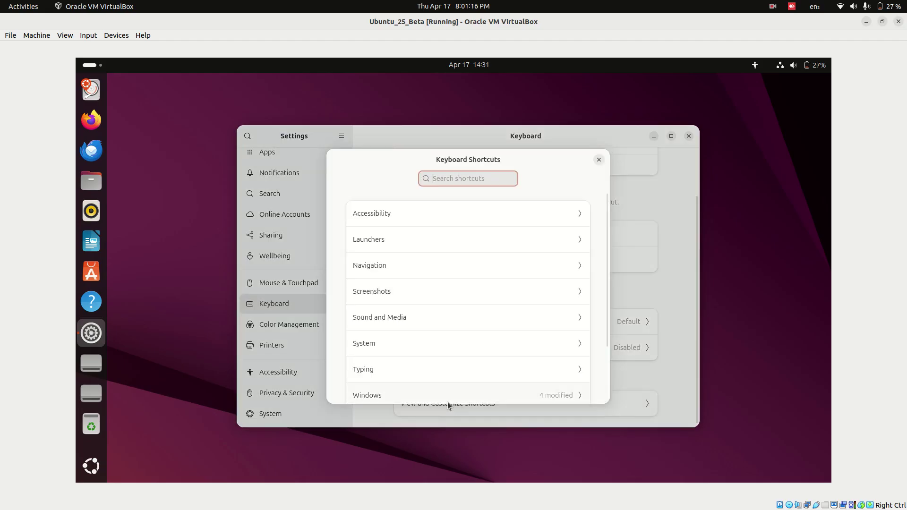
pyautogui.scroll(-3, 458, 329)
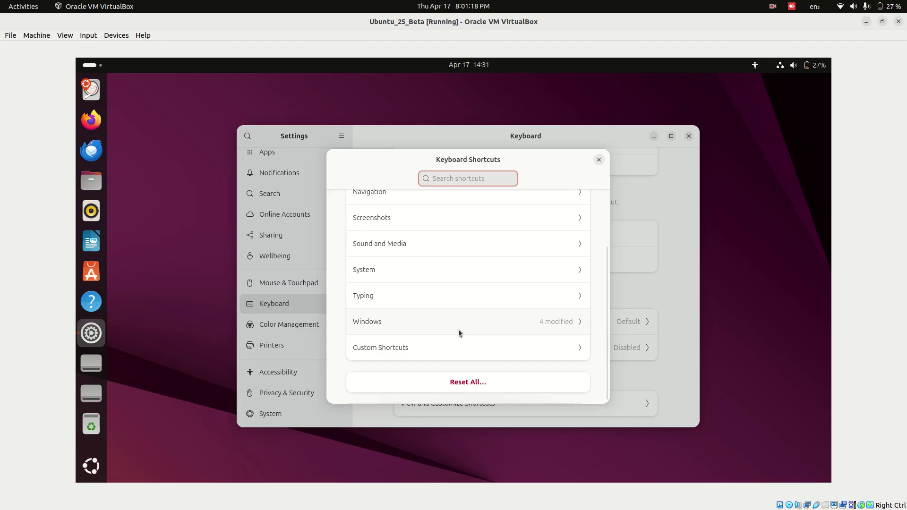
pyautogui.click(430, 354)
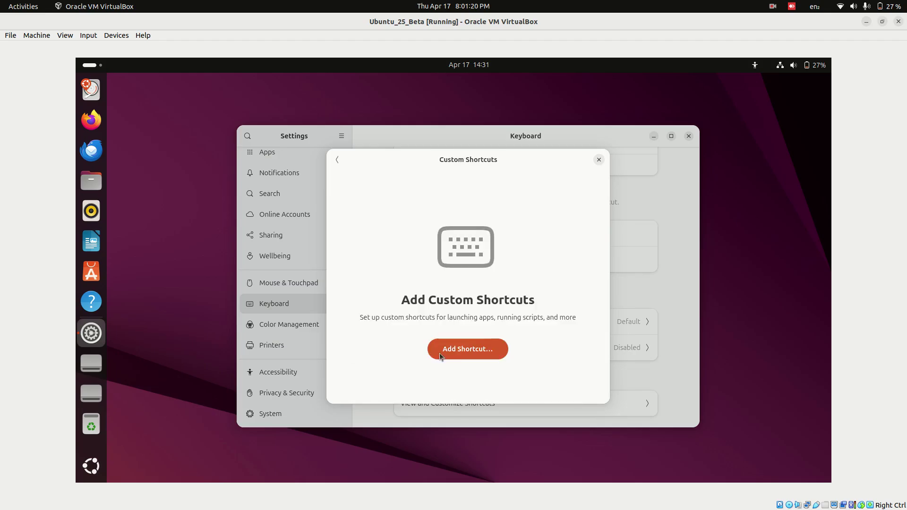
pyautogui.click(449, 352)
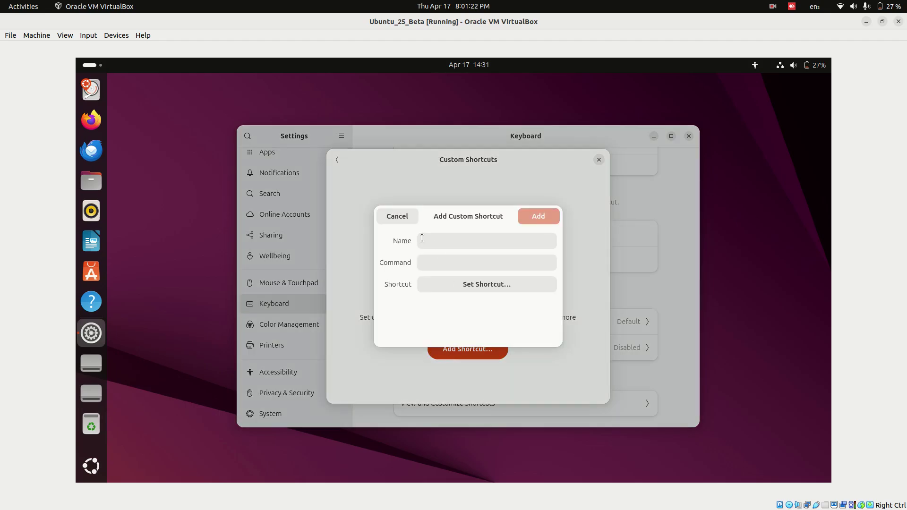
pyautogui.click(393, 216)
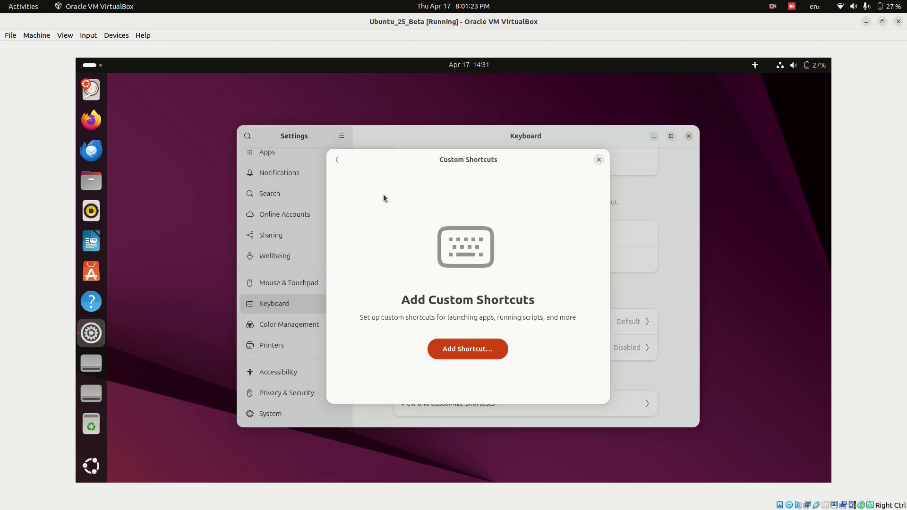
pyautogui.click(337, 157)
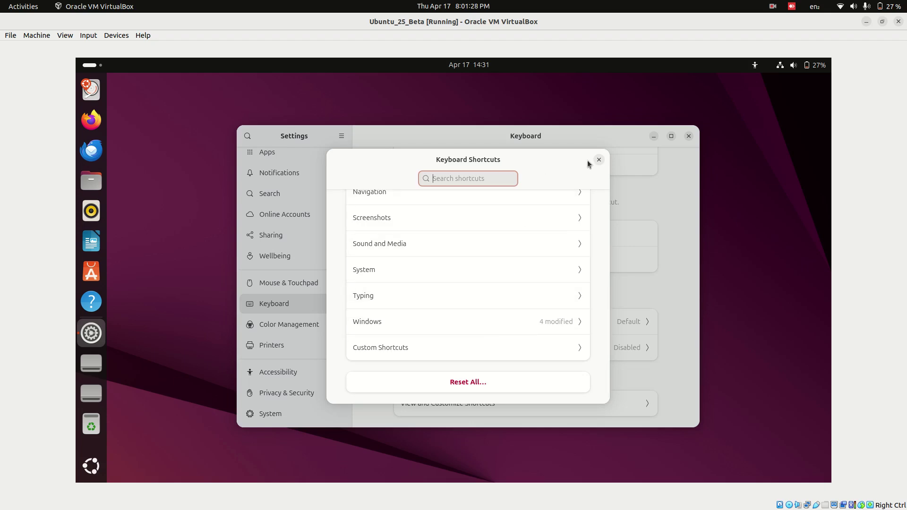
# - Inspect the Screenshots 'Take a screenshot' shortcut and dismiss it unchanged
pyautogui.click(456, 218)
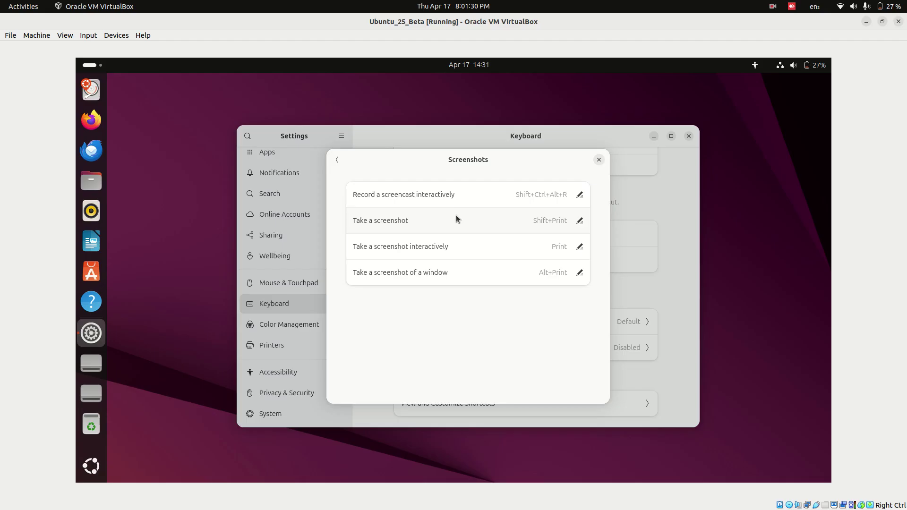
pyautogui.click(491, 219)
pyautogui.click(552, 217)
pyautogui.click(336, 163)
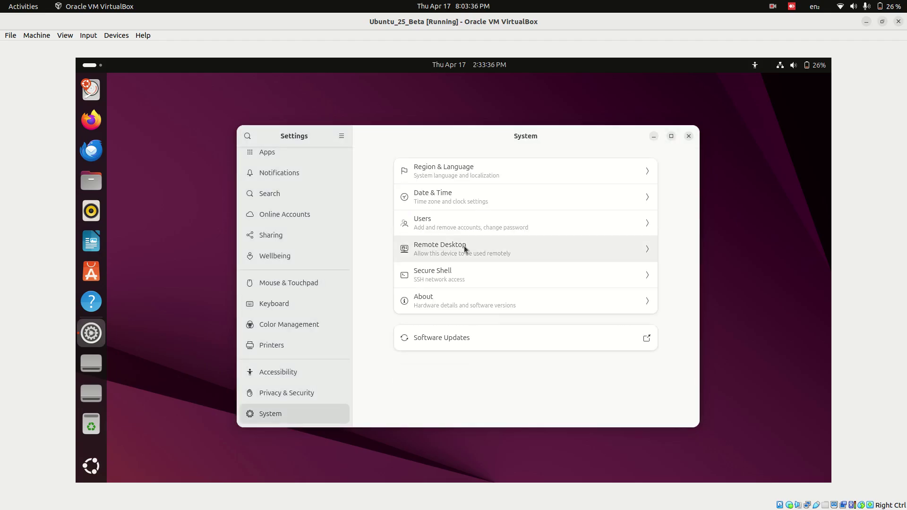
pyautogui.click(465, 246)
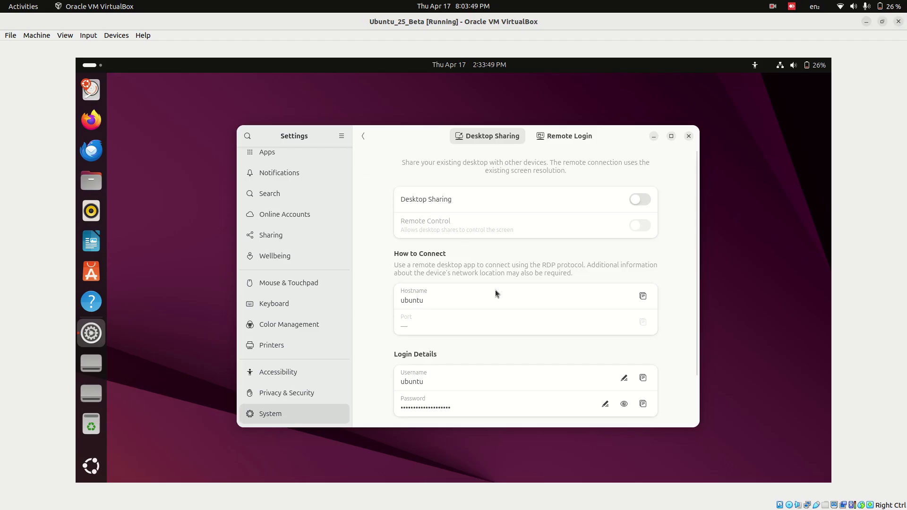
pyautogui.scroll(-2, 468, 311)
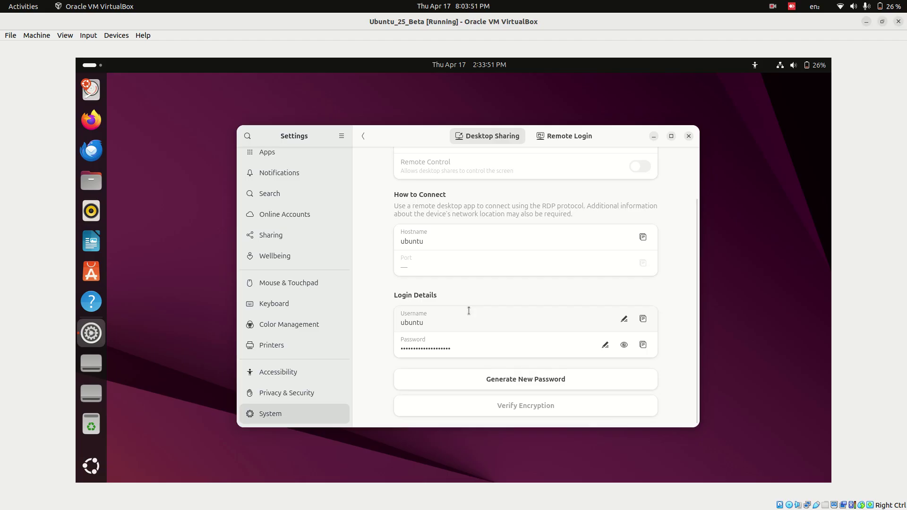
pyautogui.scroll(2, 468, 310)
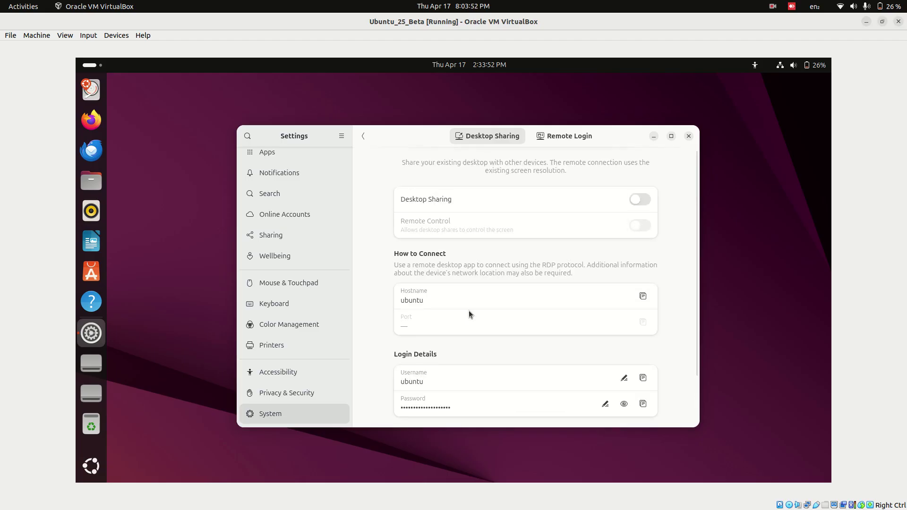
pyautogui.click(564, 139)
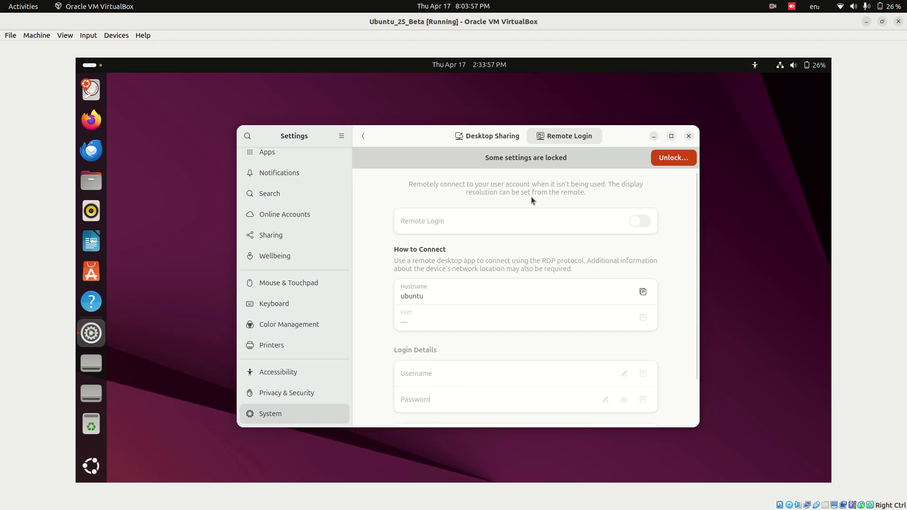
pyautogui.scroll(-2, 527, 269)
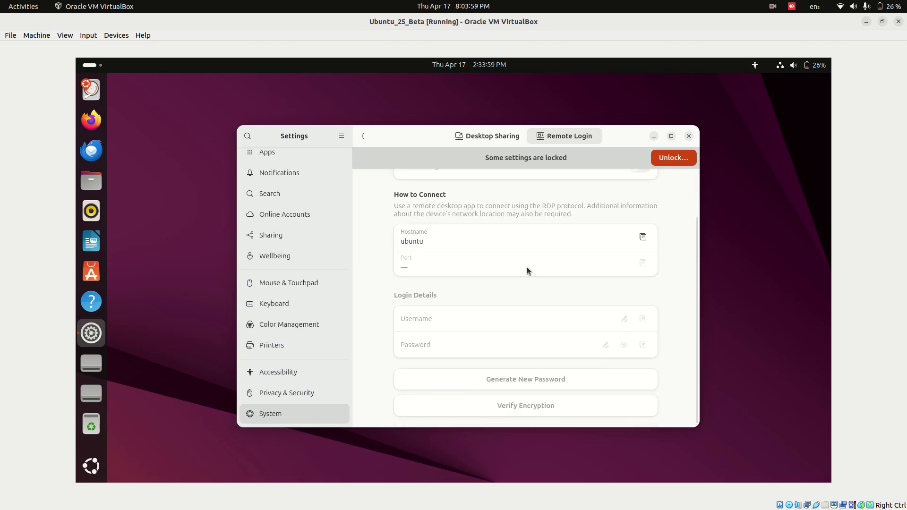
pyautogui.scroll(2, 527, 268)
pyautogui.click(497, 139)
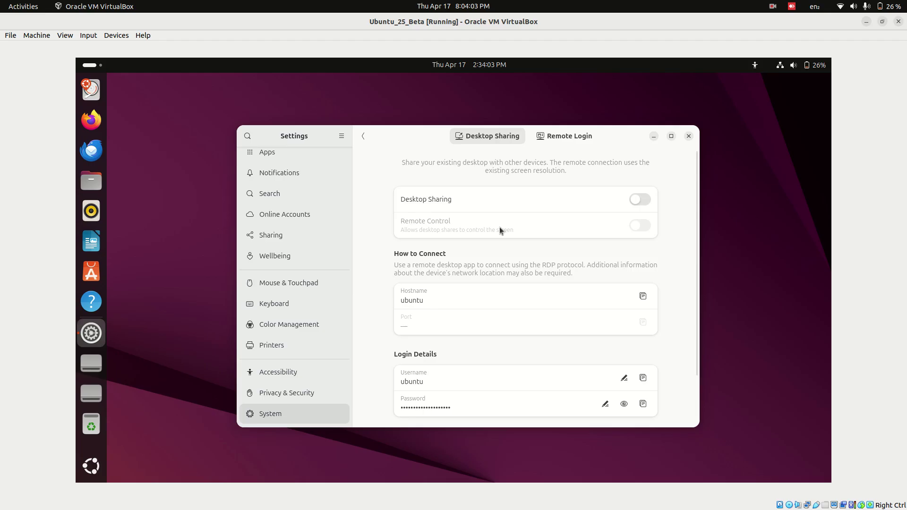
pyautogui.click(365, 137)
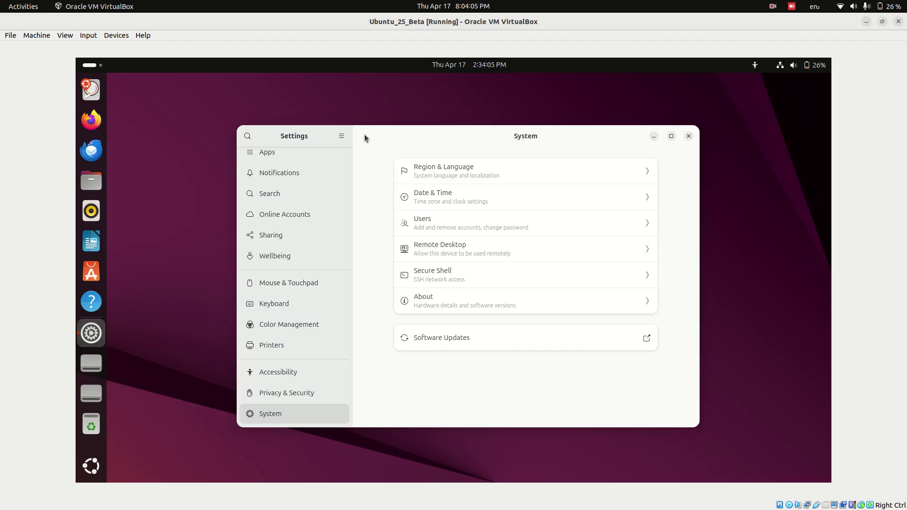
# - View Secure Shell and About's System Details, then close Settings to the desktop
pyautogui.click(447, 270)
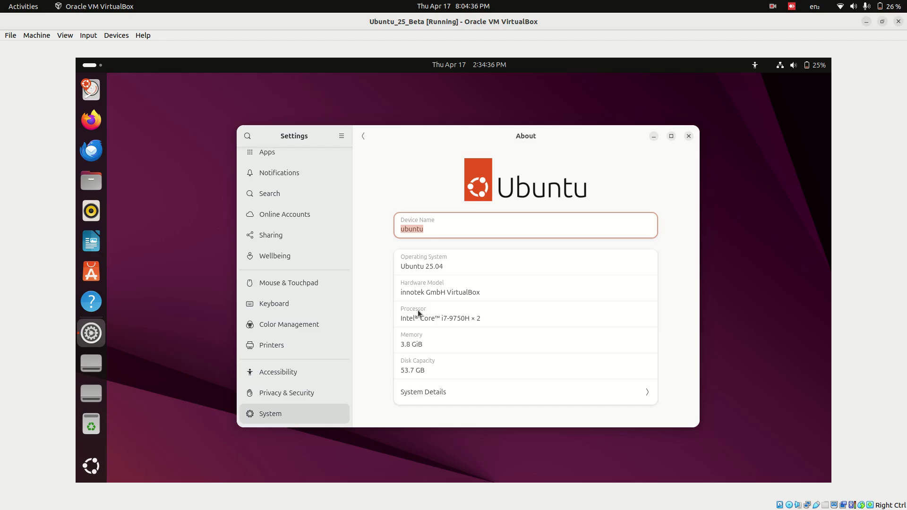
pyautogui.click(456, 389)
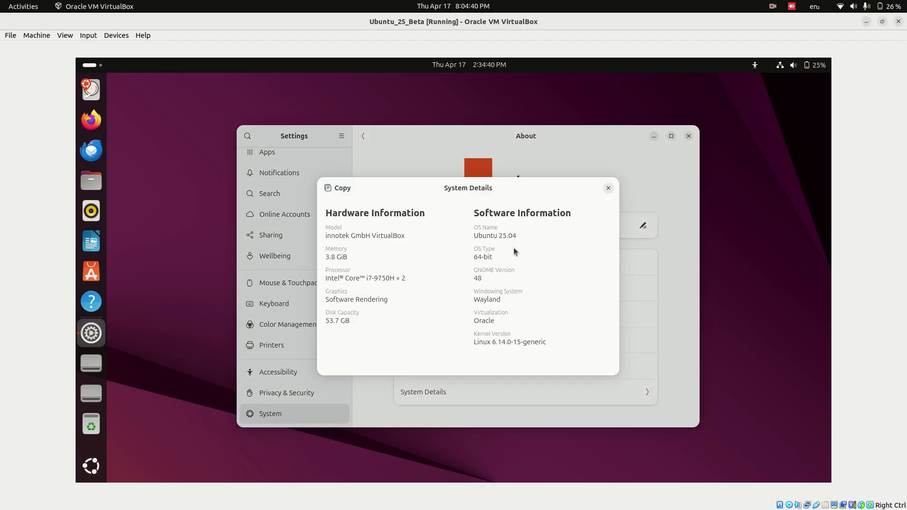
pyautogui.click(493, 300)
pyautogui.click(609, 189)
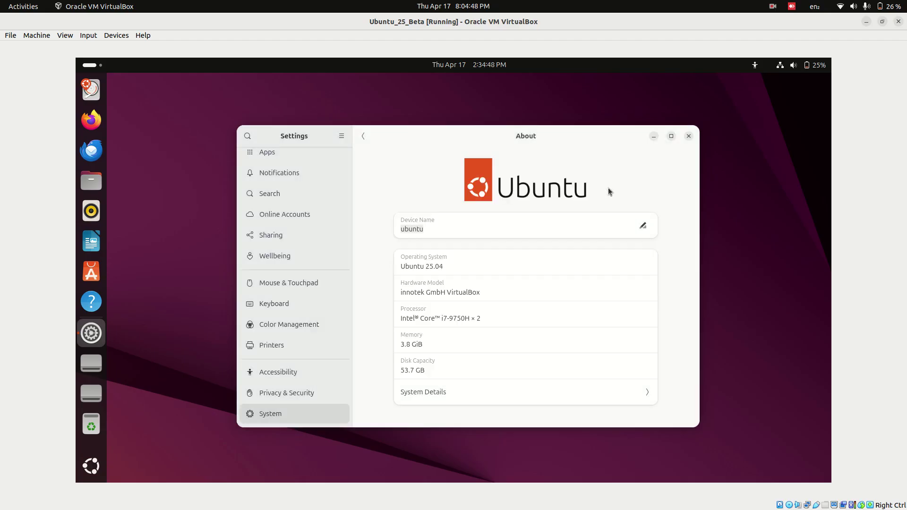
pyautogui.click(688, 136)
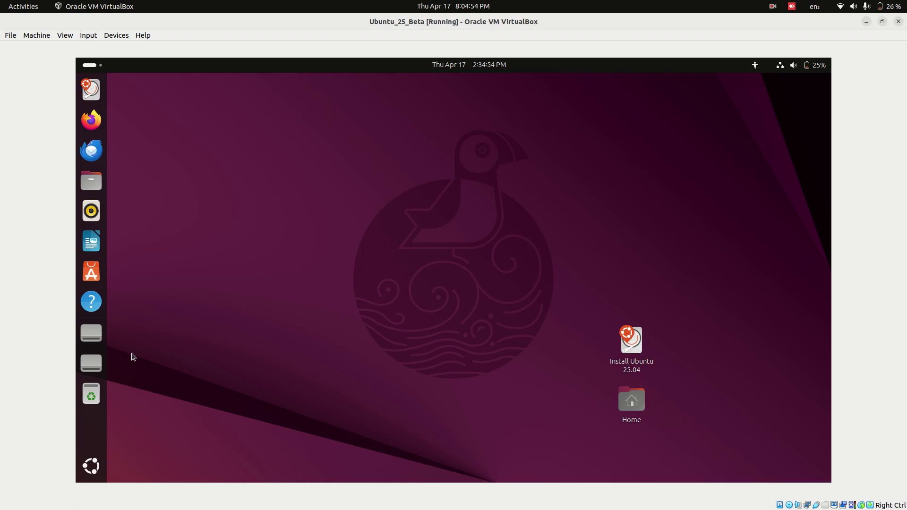
pyautogui.click(91, 465)
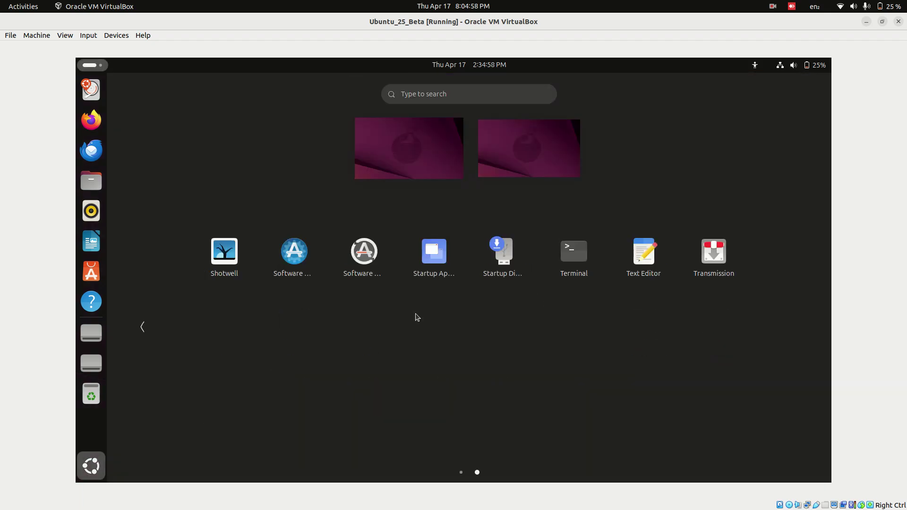
pyautogui.scroll(1, 416, 318)
pyautogui.click(505, 261)
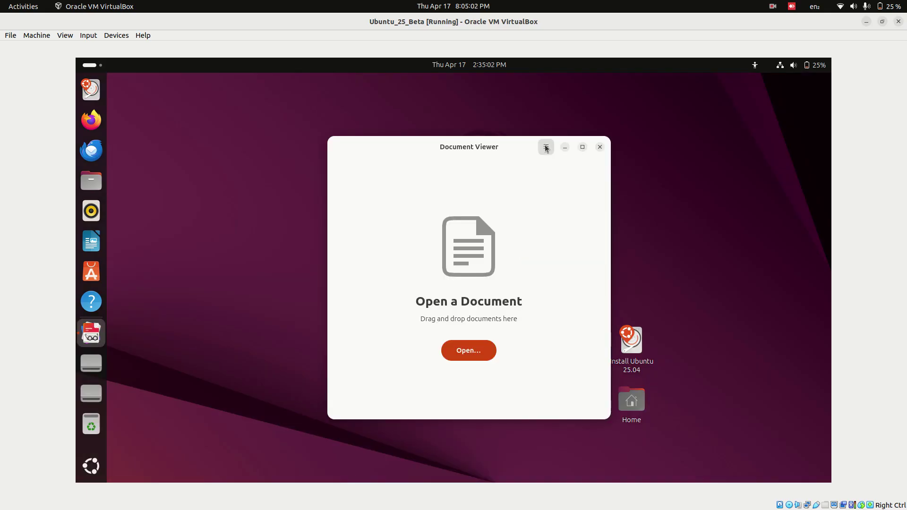
pyautogui.click(545, 147)
pyautogui.click(537, 202)
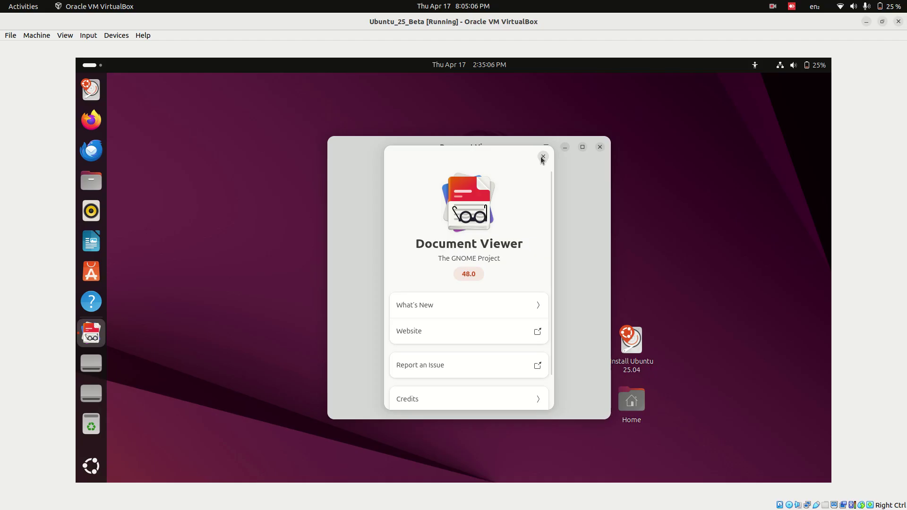
pyautogui.click(542, 157)
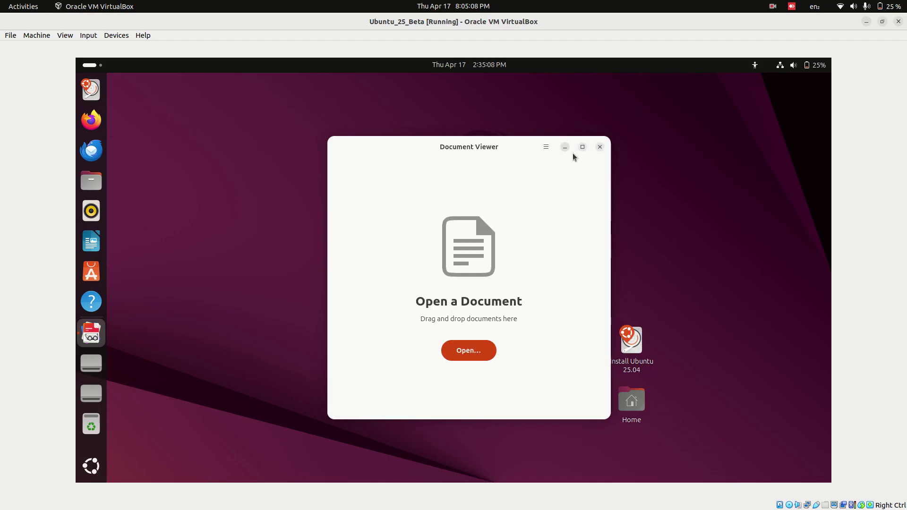
pyautogui.click(601, 148)
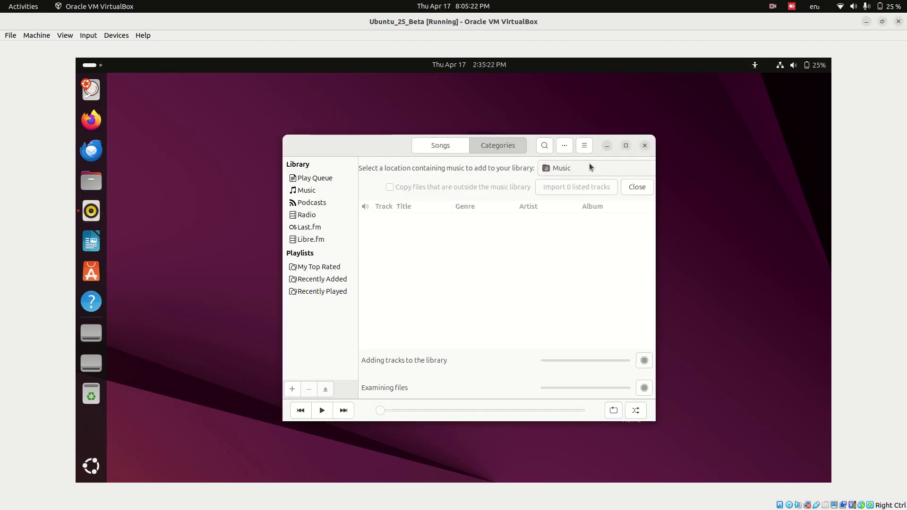
# - Close the music player and launch Text Editor with a new document
pyautogui.click(646, 146)
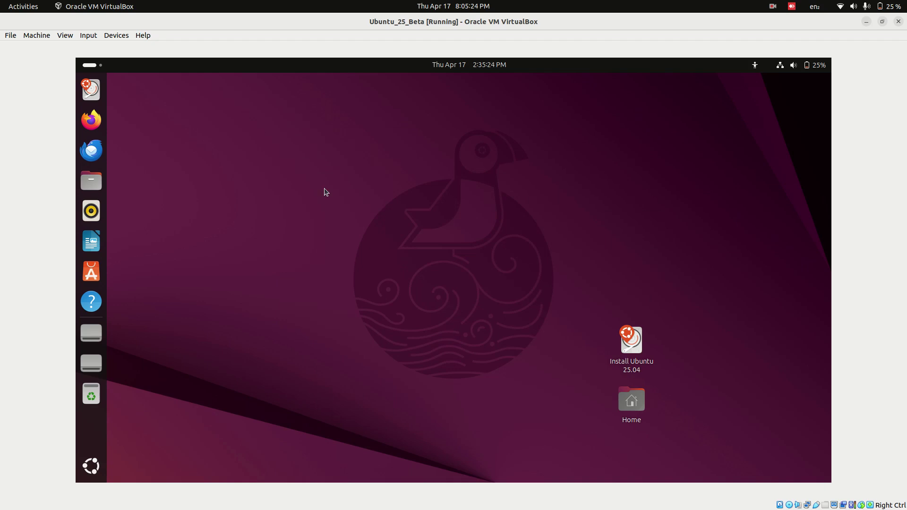
pyautogui.click(91, 465)
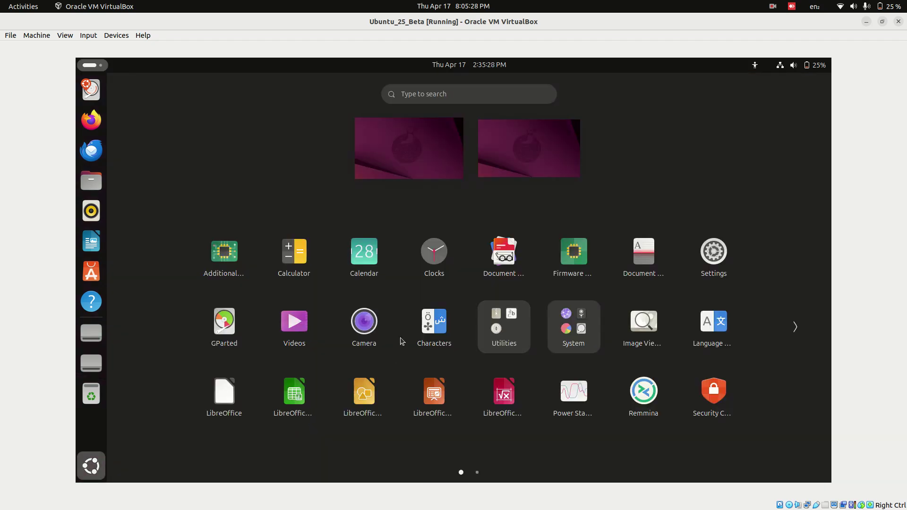
pyautogui.scroll(-1, 401, 341)
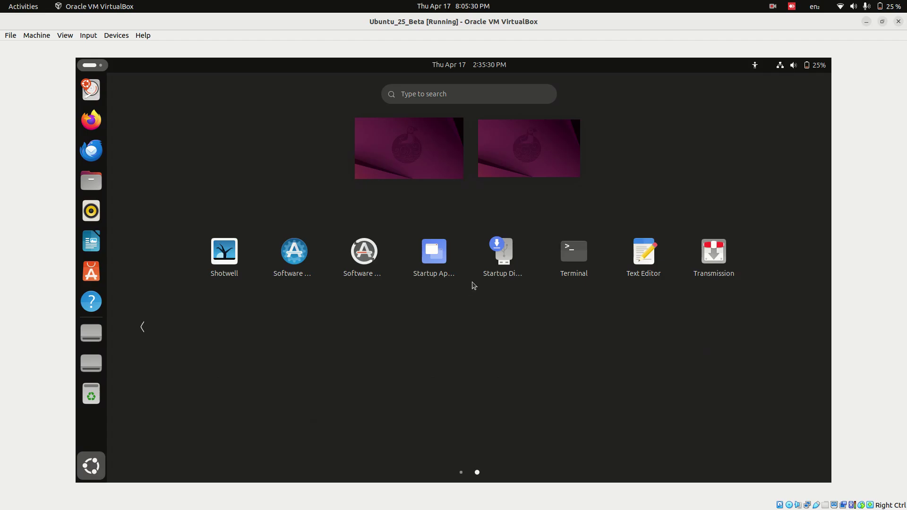
pyautogui.click(651, 248)
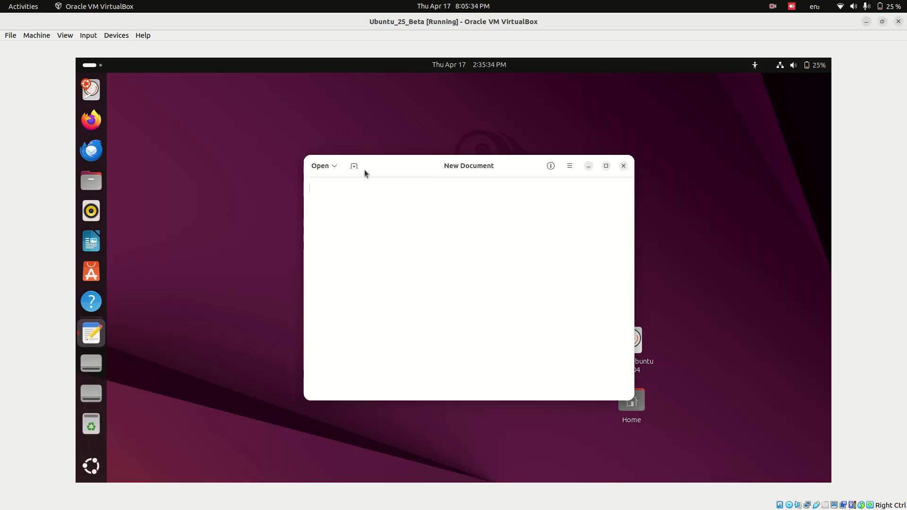
# - Open the host's older Text Editor, narrow its window, then return to the VM
pyautogui.click(16, 219)
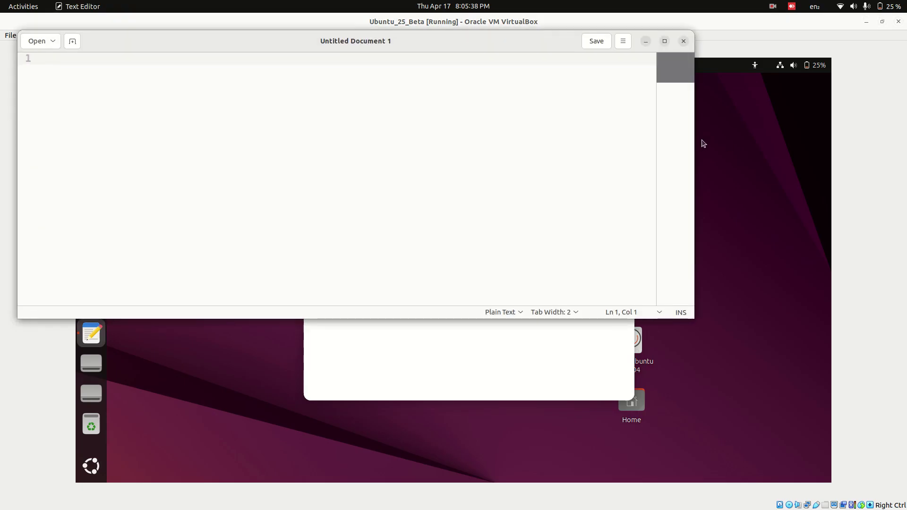
pyautogui.moveTo(697, 146); pyautogui.dragTo(305, 164)
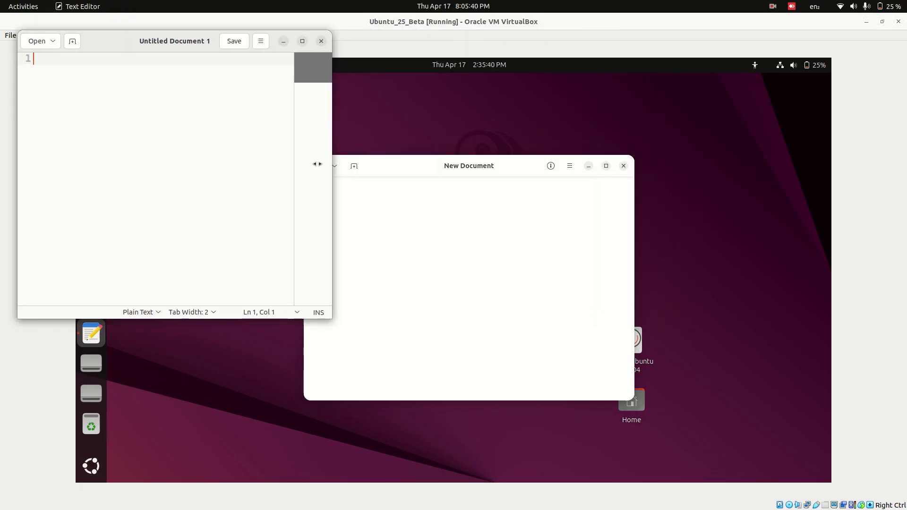
pyautogui.click(418, 165)
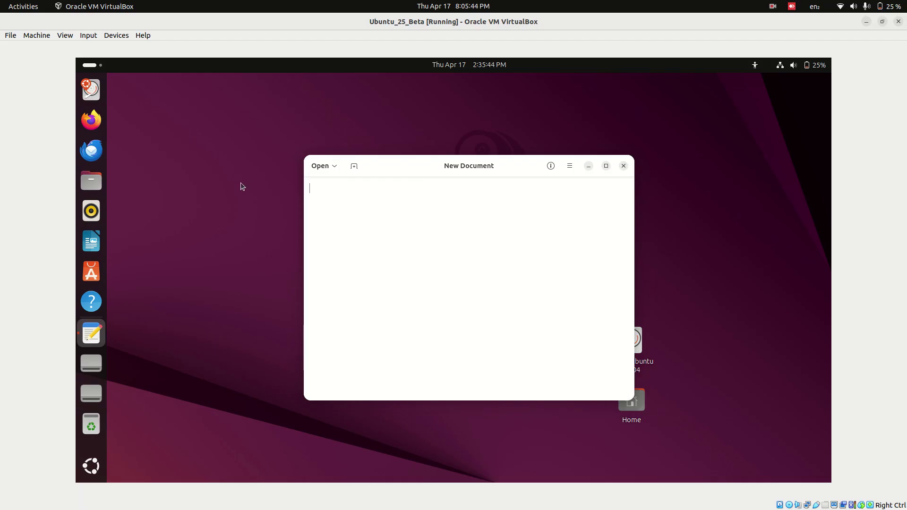
pyautogui.moveTo(2, 316)
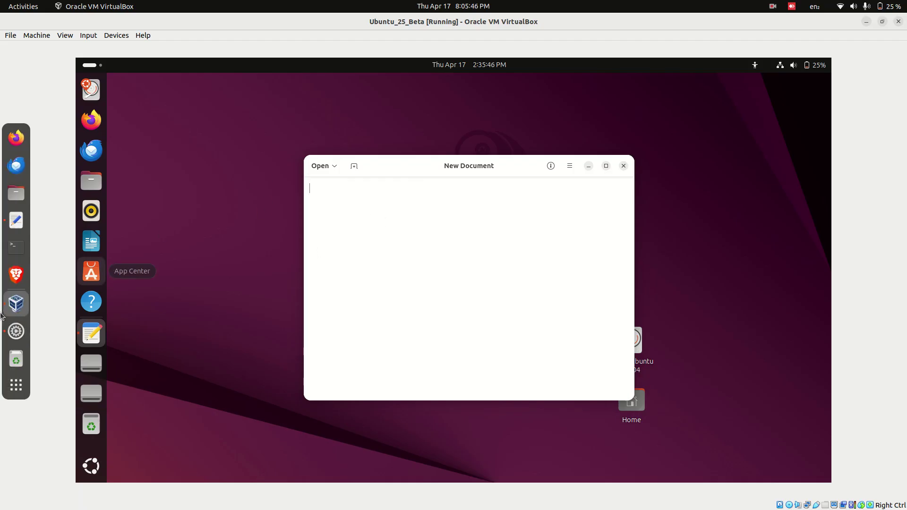
# - Type Hello World in the older host editor, fixing a typo with Backspace
pyautogui.click(16, 221)
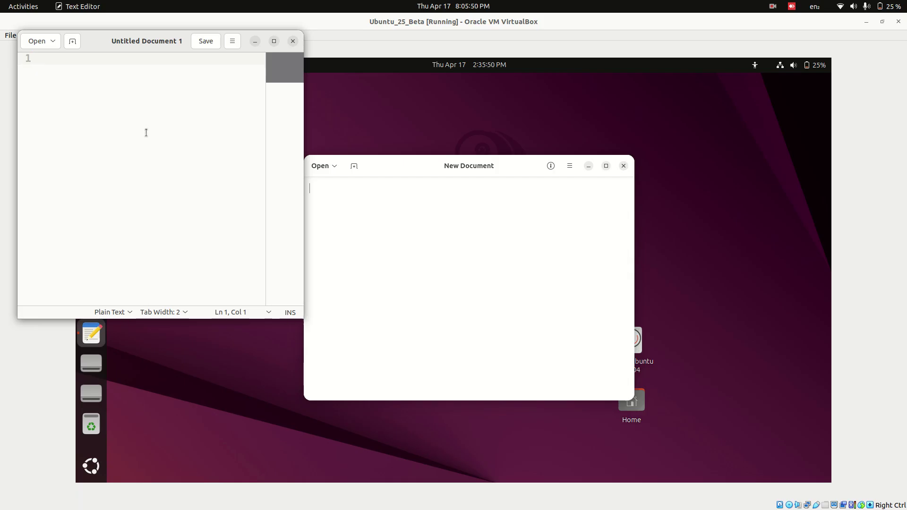
pyautogui.write('Hi')
pyautogui.press('BackSpace')
pyautogui.write('el')
pyautogui.write('lo World')
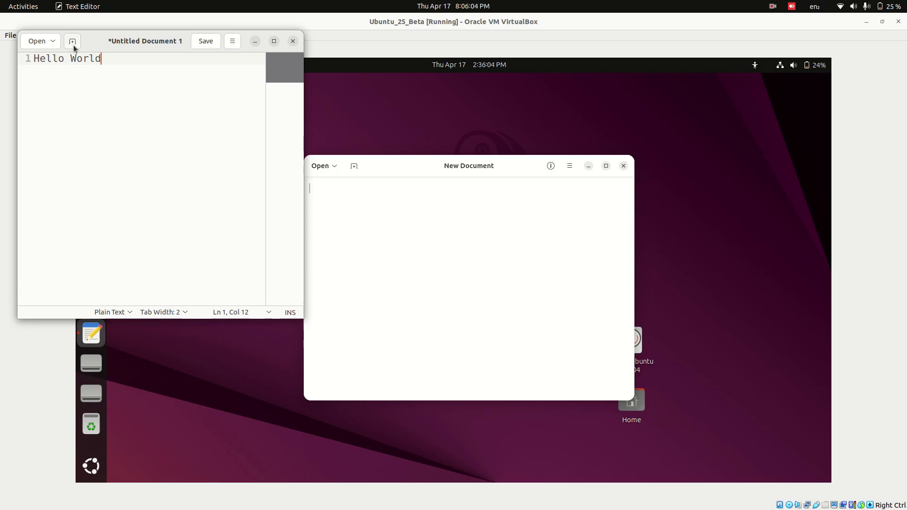
# - Open the main menu of the VM's newer Text Editor
pyautogui.click(569, 164)
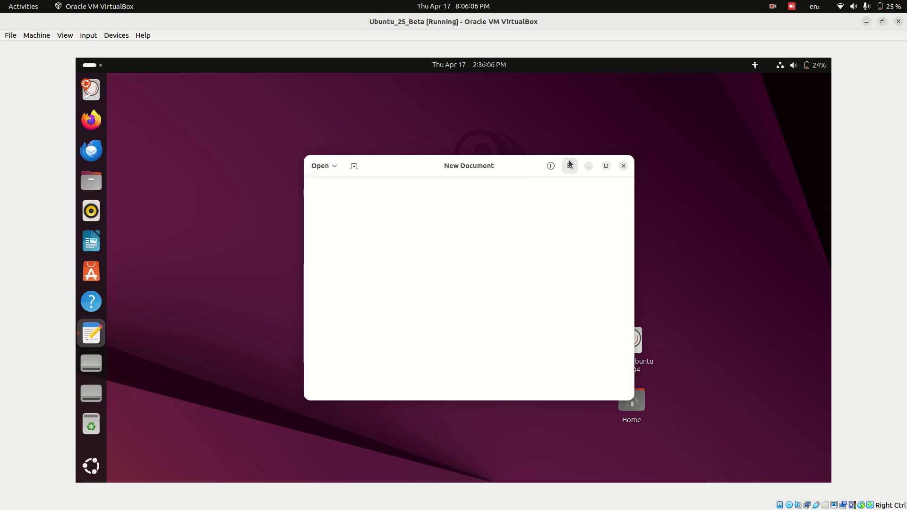
pyautogui.click(569, 165)
pyautogui.click(570, 169)
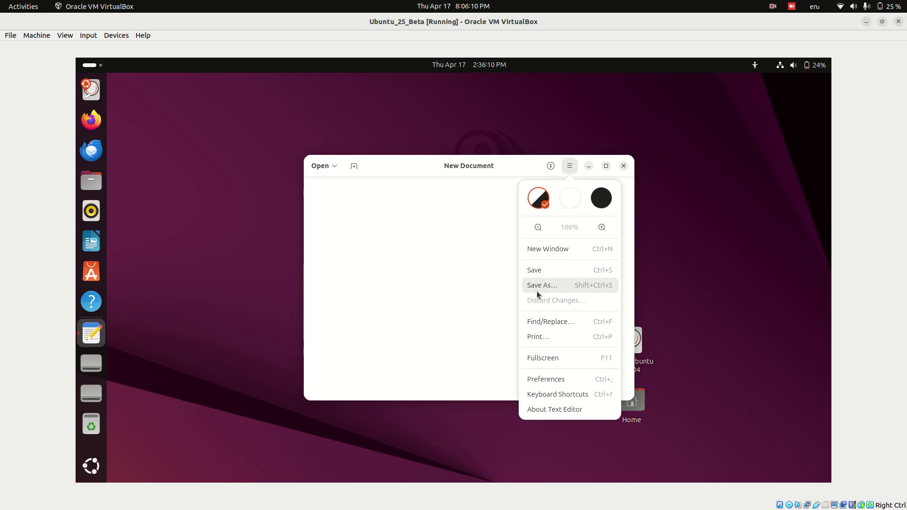
pyautogui.moveTo(6, 255)
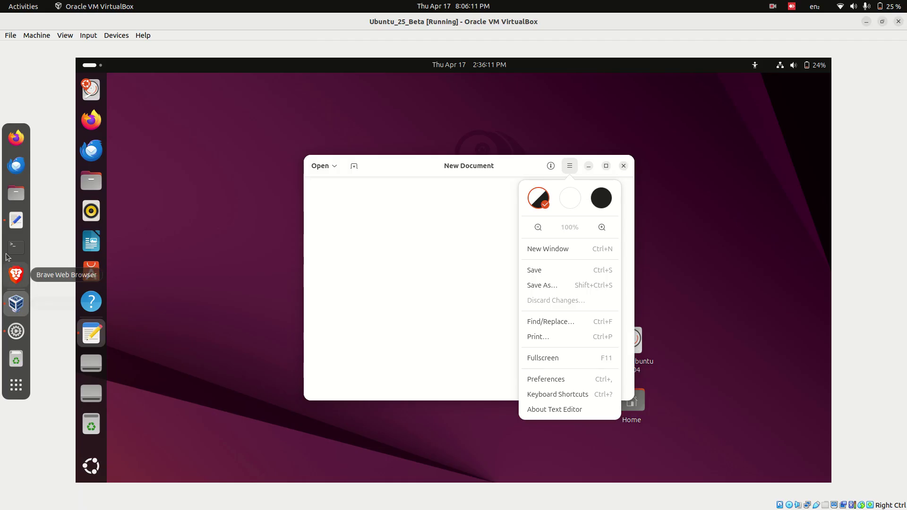
# - In the older host editor's main menu, browse the View options, then open Tools
pyautogui.click(10, 226)
pyautogui.write('Hello World')
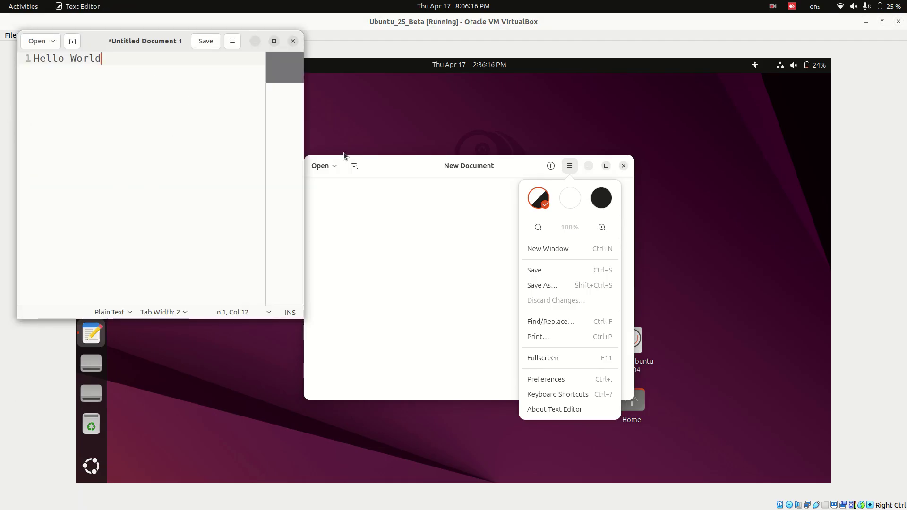
pyautogui.click(233, 41)
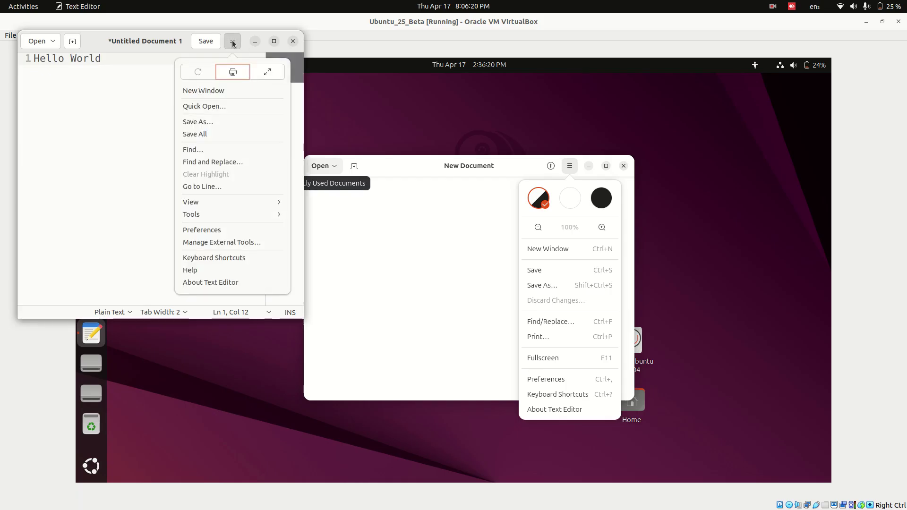
pyautogui.click(234, 201)
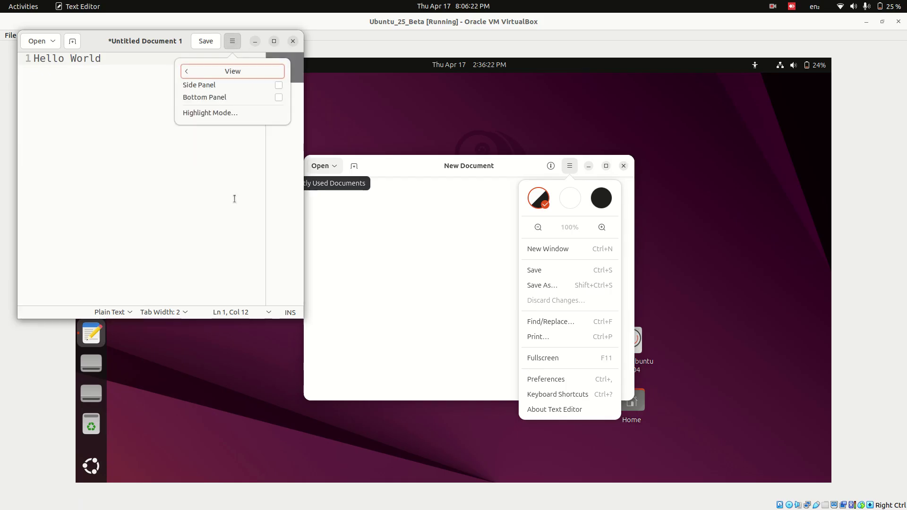
pyautogui.click(188, 62)
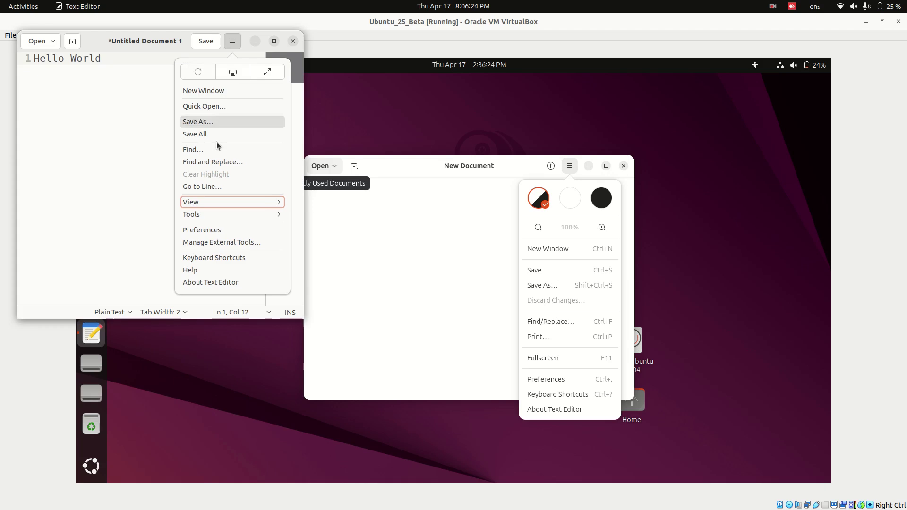
pyautogui.click(222, 217)
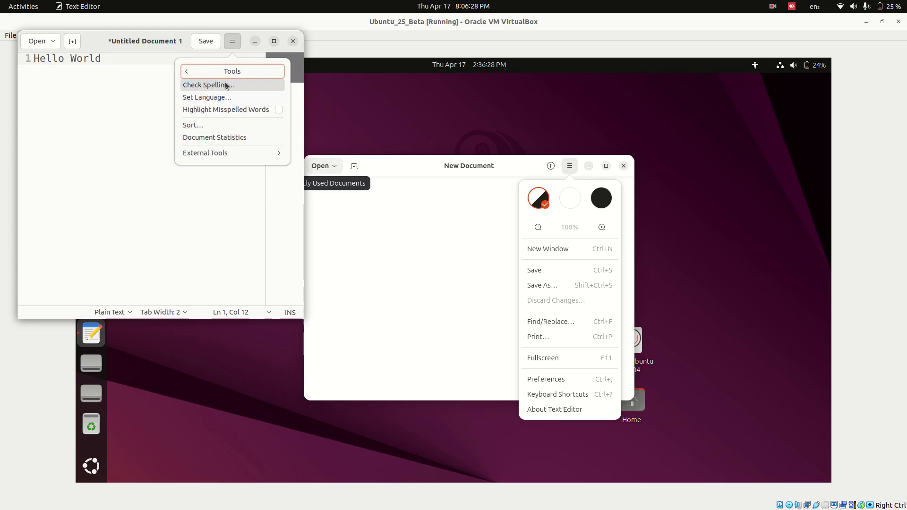
# - Add 'How Are you?' on a new line; refresh statistics to 3 lines, 5 words, 25 characters
pyautogui.click(211, 138)
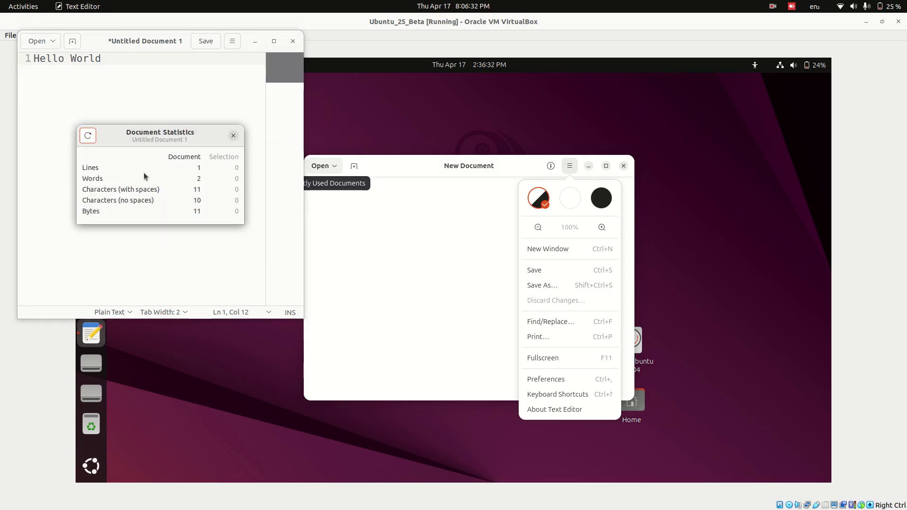
pyautogui.click(125, 81)
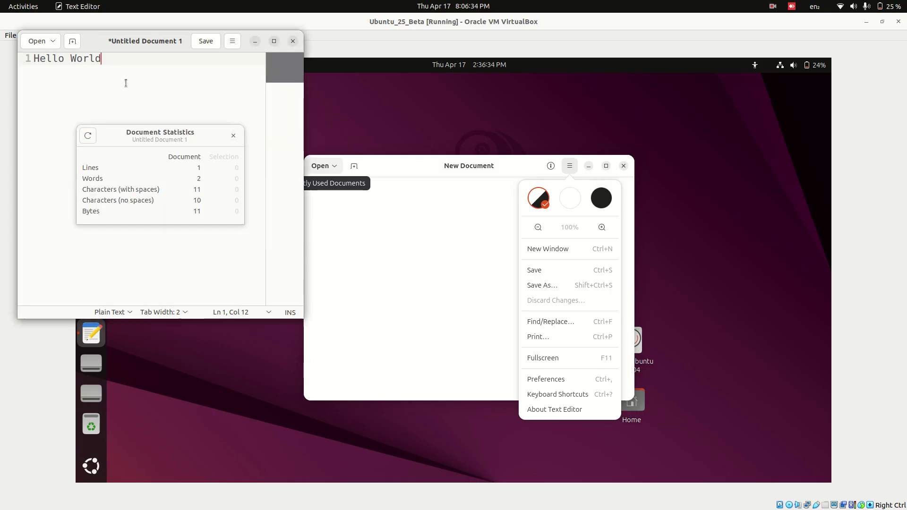
pyautogui.press('Return')
pyautogui.write('How Ar')
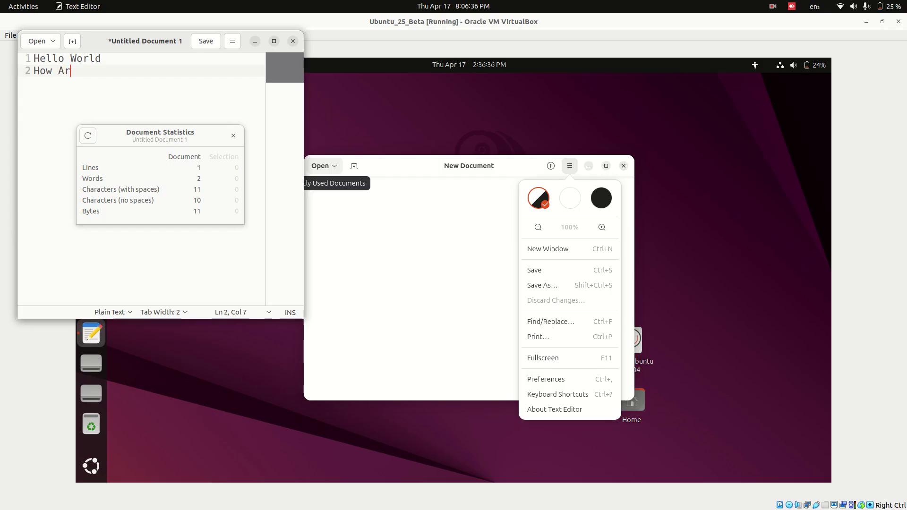
pyautogui.write('e you?')
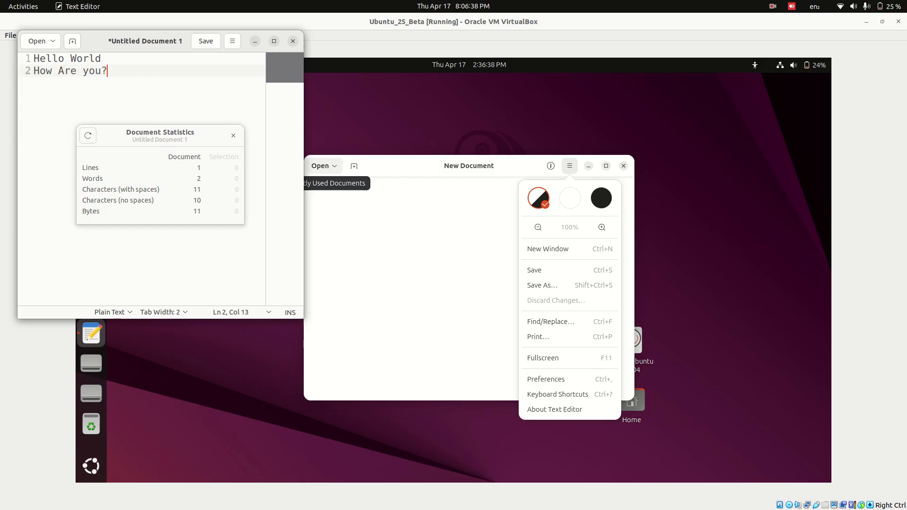
pyautogui.press('Return')
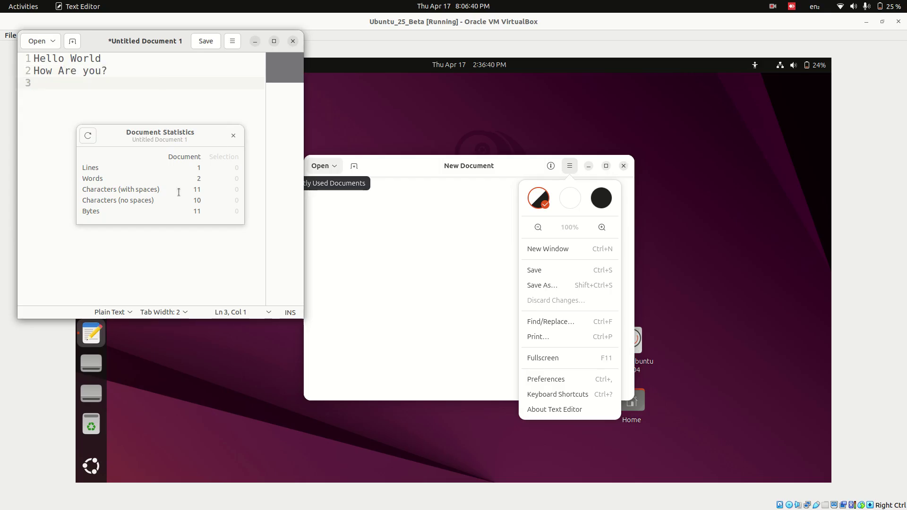
pyautogui.click(85, 136)
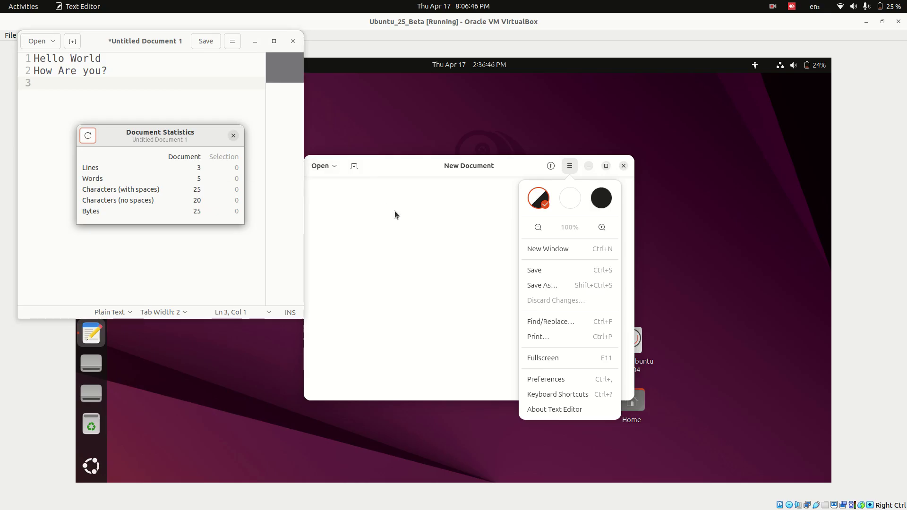
pyautogui.click(395, 211)
# - Show the statistics panel, maximize the editor, and backspace the draft back to 'Hello'
pyautogui.click(550, 166)
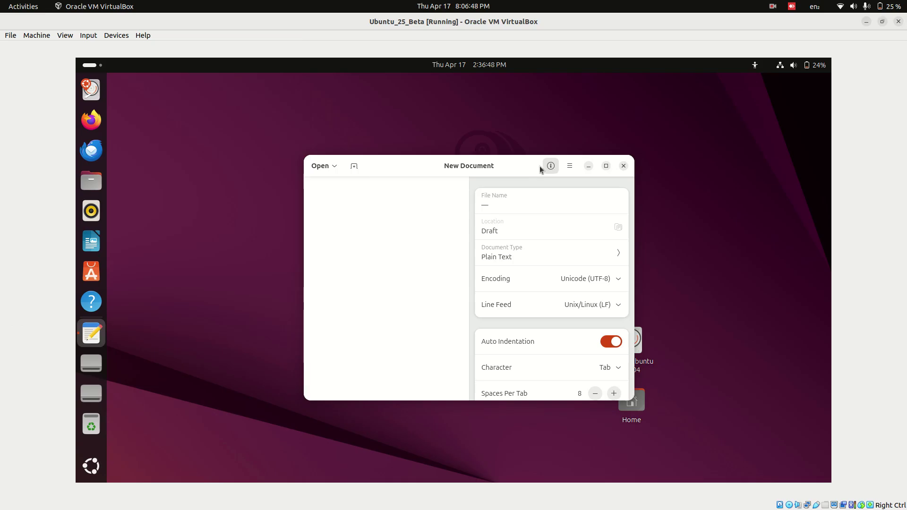
pyautogui.click(606, 167)
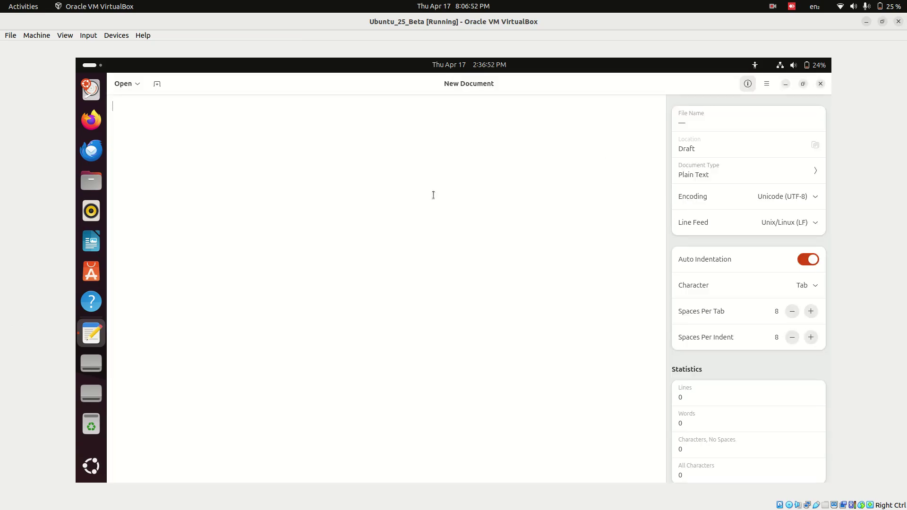
pyautogui.write('Hello Wo')
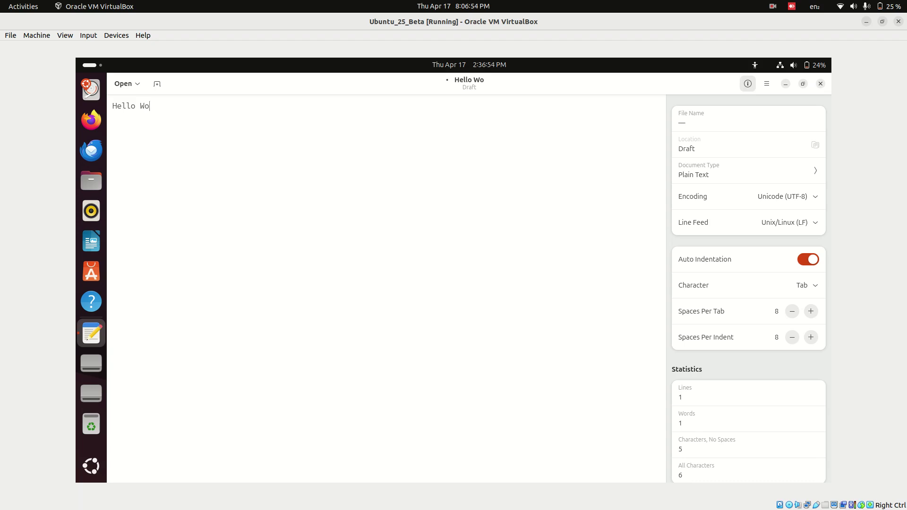
pyautogui.write('rld ')
pyautogui.write('How are ')
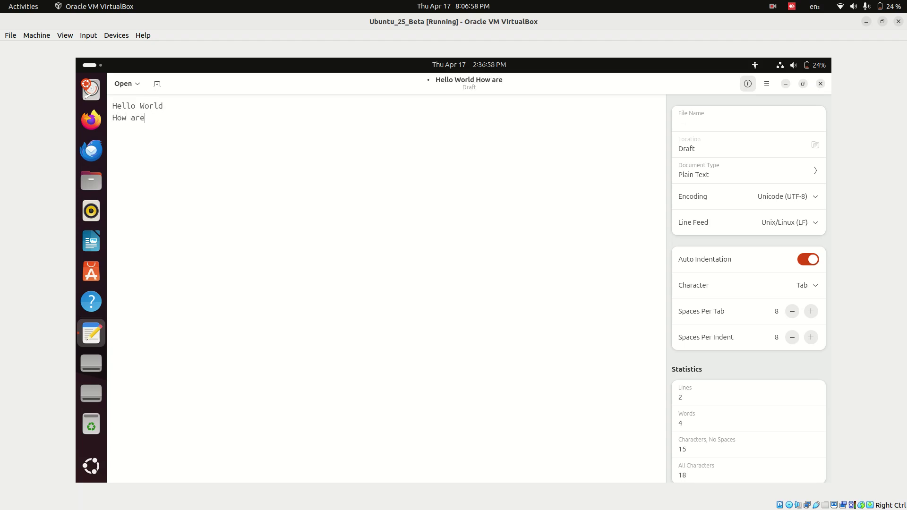
pyautogui.write('you?')
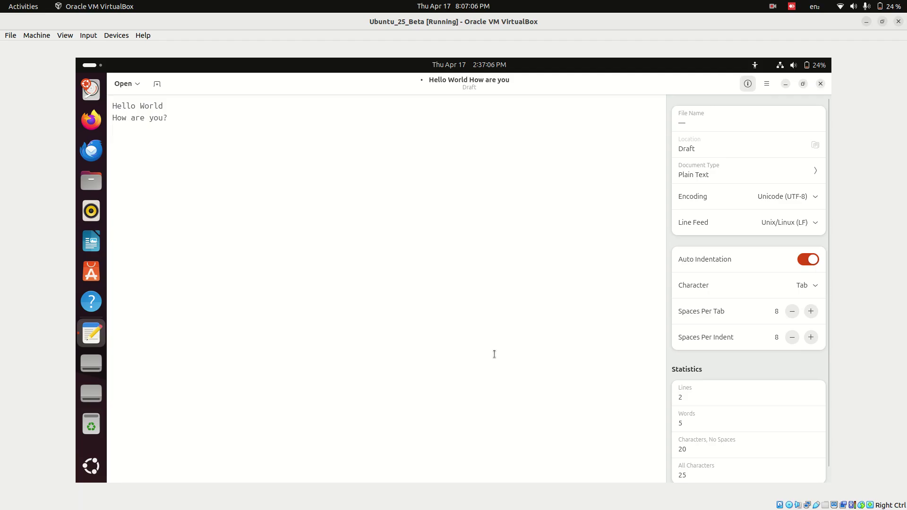
pyautogui.press('BackSpace')
pyautogui.press('BackSpace')
pyautogui.press('BackSpace')
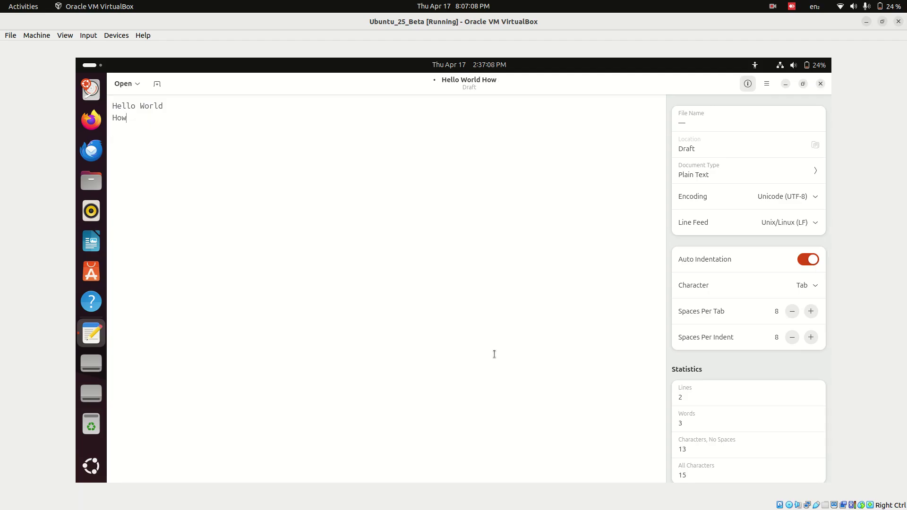
pyautogui.press('BackSpace')
pyautogui.press('BackSpace')
pyautogui.press('BackSpace')
pyautogui.press('BackSpace')
pyautogui.press('BackSpace')
pyautogui.press('BackSpace')
pyautogui.press('BackSpace')
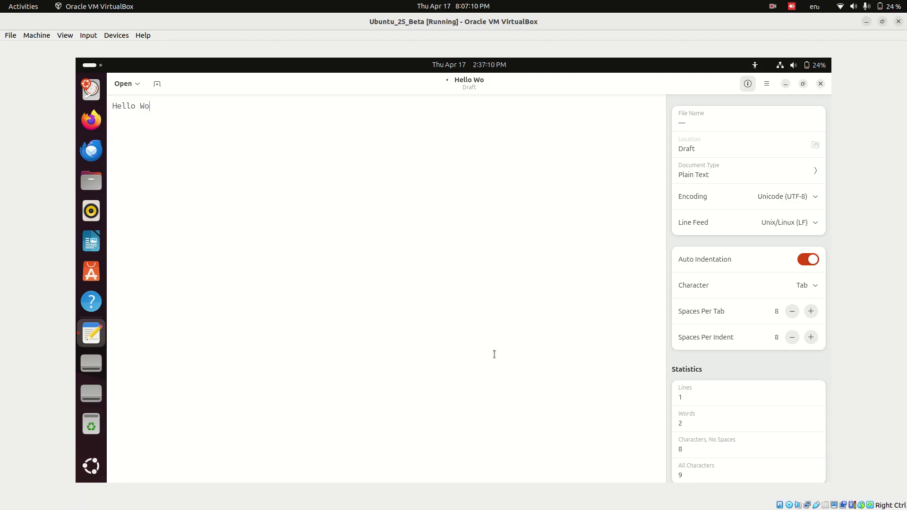
pyautogui.press('BackSpace')
pyautogui.press('BackSpace')
pyautogui.write('How are you')
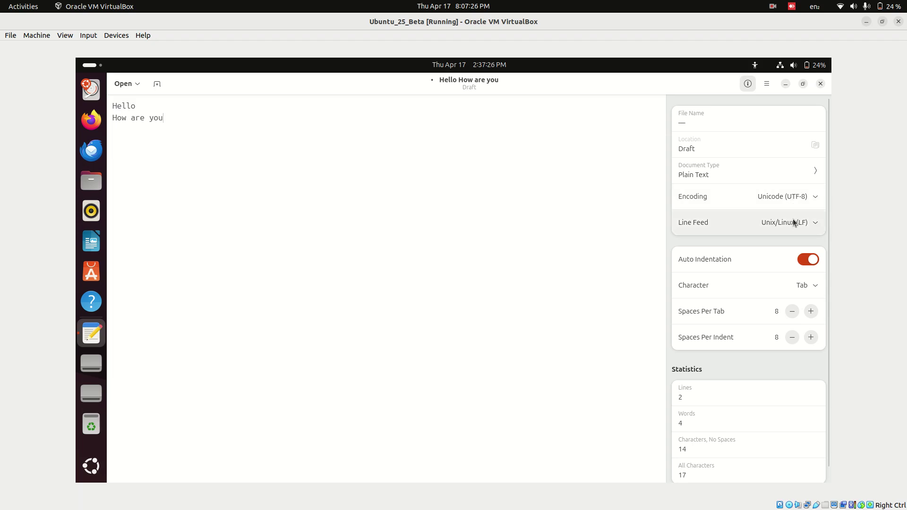
# - Review the Line Feed and Encoding options, then bring up the Document Type list
pyautogui.click(793, 218)
pyautogui.click(801, 197)
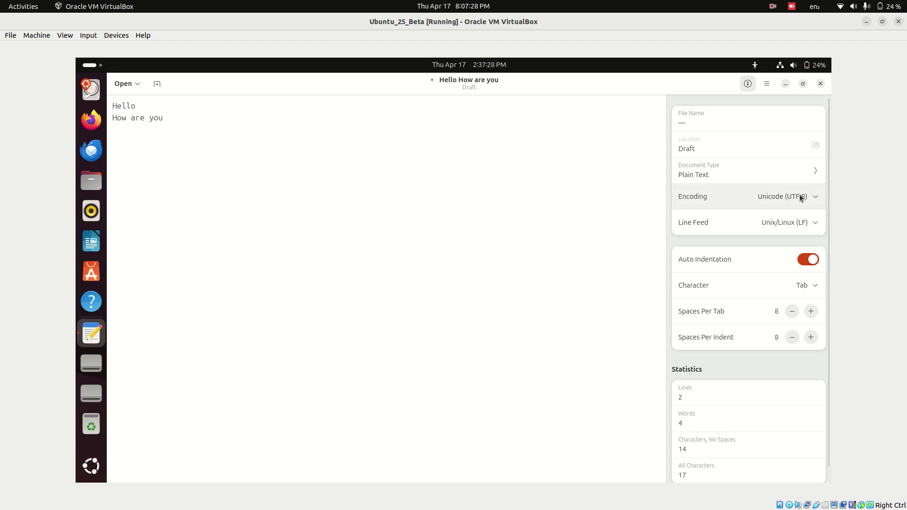
pyautogui.click(801, 198)
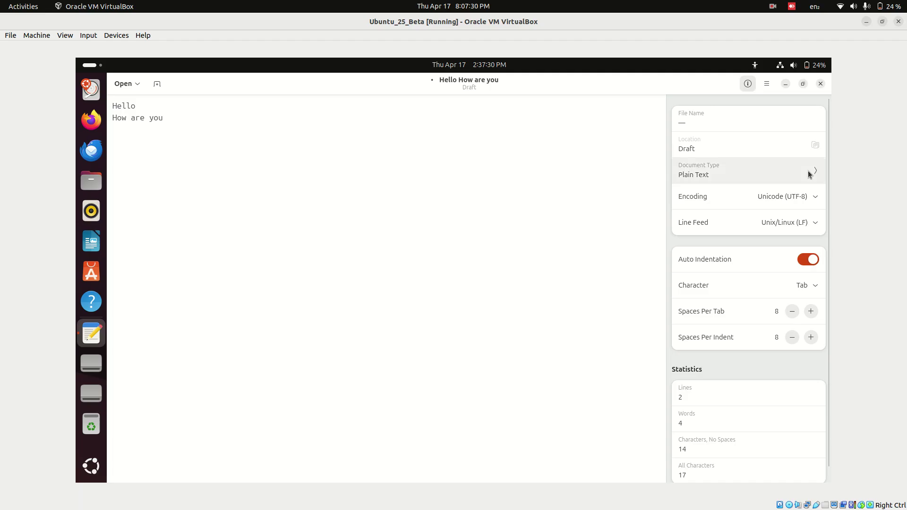
pyautogui.click(809, 175)
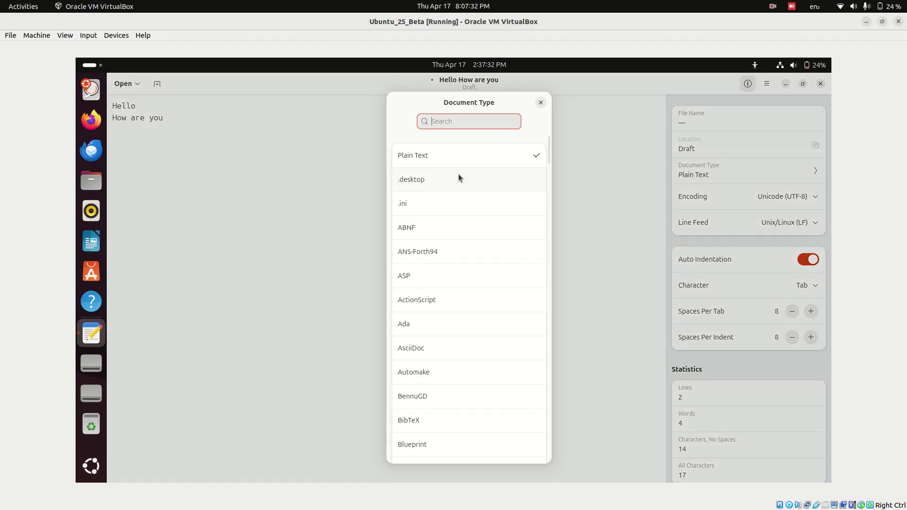
pyautogui.scroll(-1, 459, 177)
pyautogui.scroll(1, 458, 177)
pyautogui.scroll(-8, 458, 178)
pyautogui.scroll(-5, 458, 177)
pyautogui.scroll(-5, 458, 178)
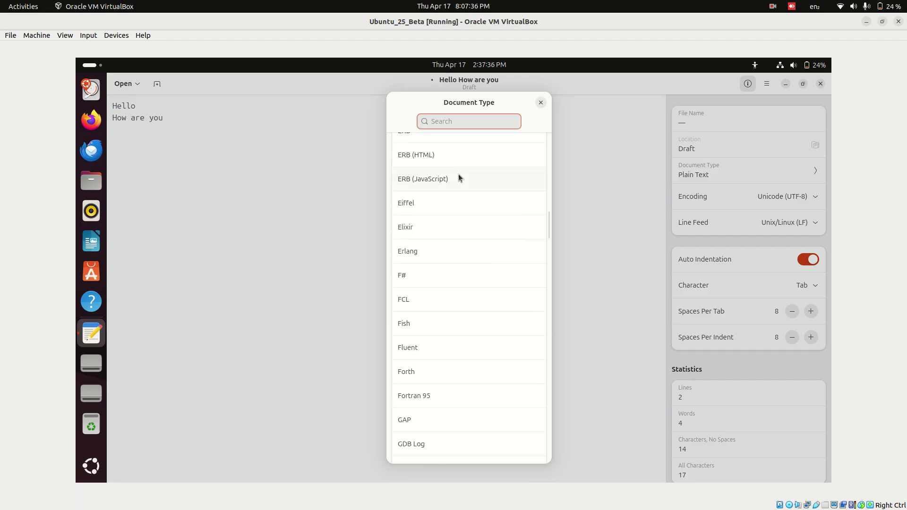
pyautogui.scroll(-5, 459, 177)
pyautogui.scroll(-5, 459, 178)
pyautogui.scroll(-5, 459, 177)
pyautogui.scroll(-5, 459, 177)
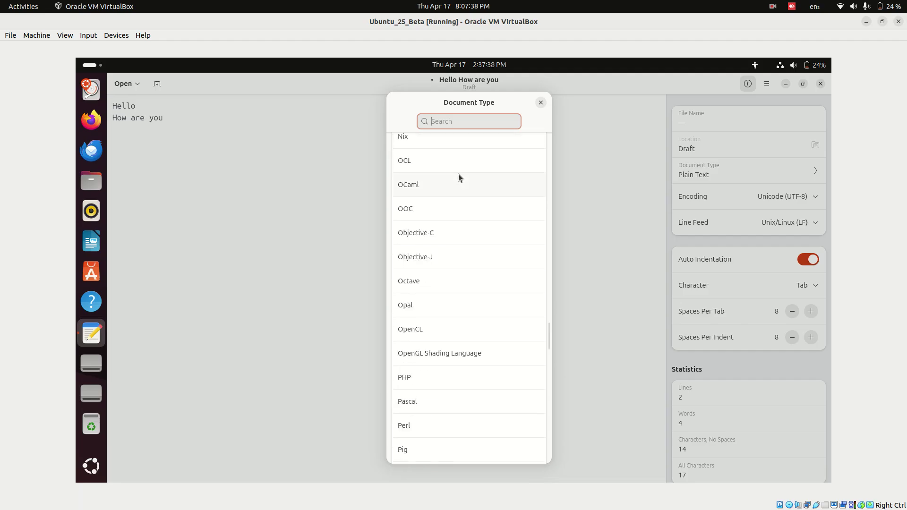
pyautogui.scroll(-3, 458, 177)
pyautogui.scroll(-2, 459, 177)
pyautogui.scroll(-5, 459, 177)
pyautogui.scroll(-5, 459, 176)
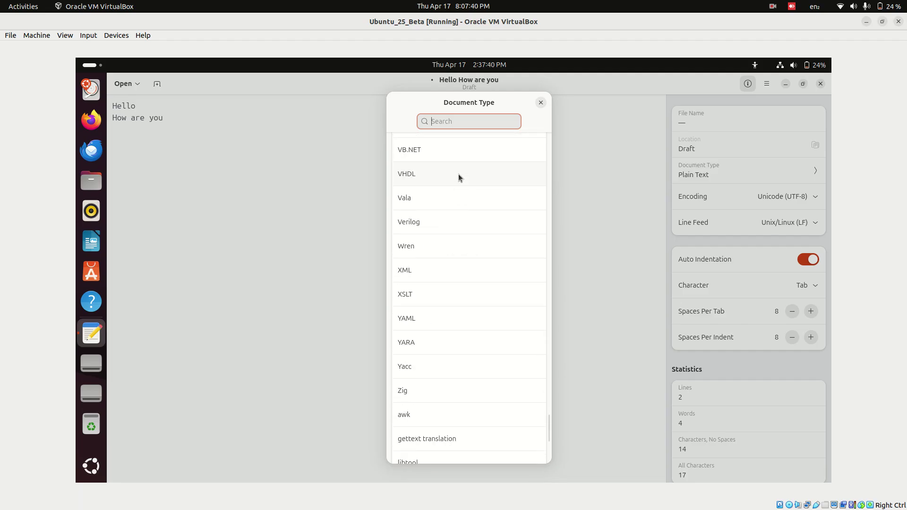
pyautogui.scroll(-3, 458, 176)
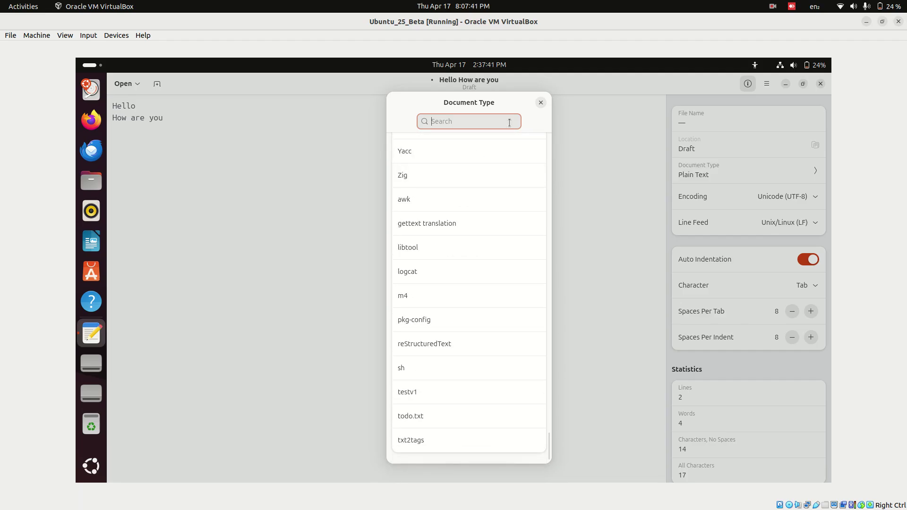
# - On the Manage page, start uninstalling desktop-security-center, then cancel at authentication
pyautogui.click(541, 104)
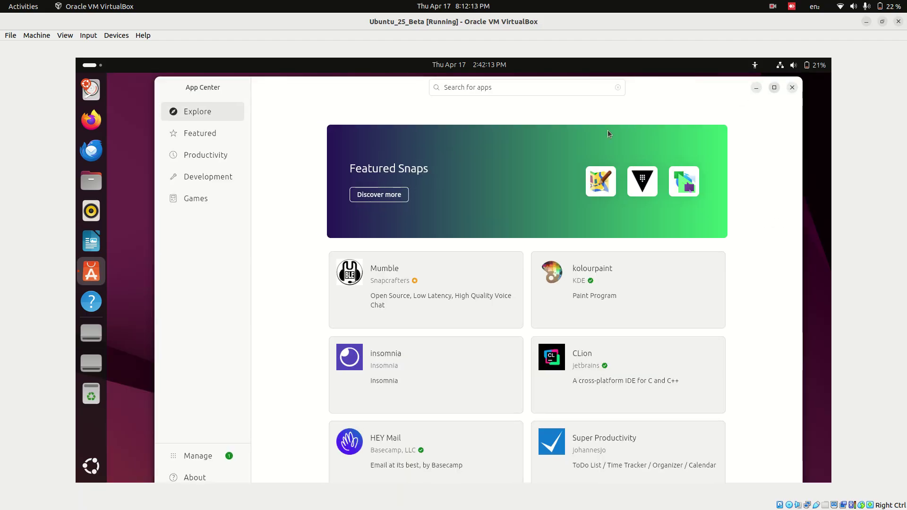
pyautogui.scroll(-1, 442, 248)
pyautogui.scroll(-4, 444, 249)
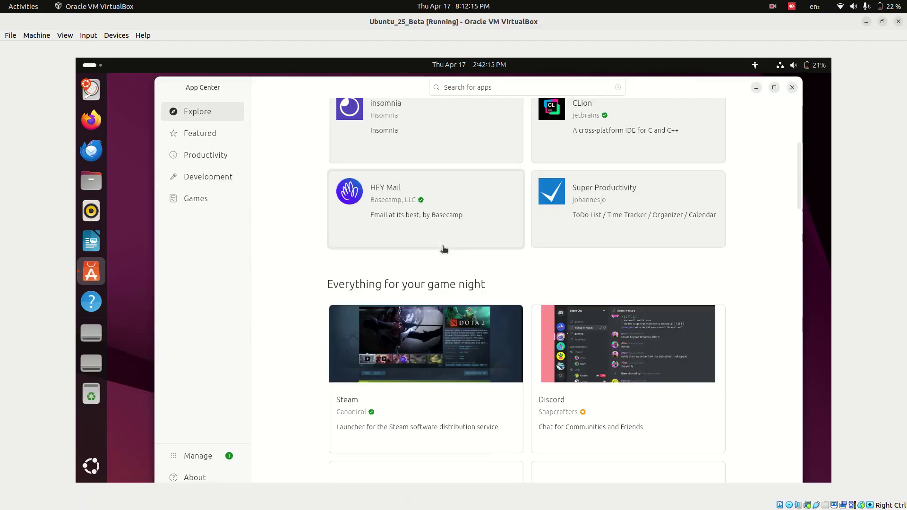
pyautogui.scroll(4, 443, 248)
pyautogui.scroll(-1, 407, 279)
pyautogui.scroll(-4, 368, 312)
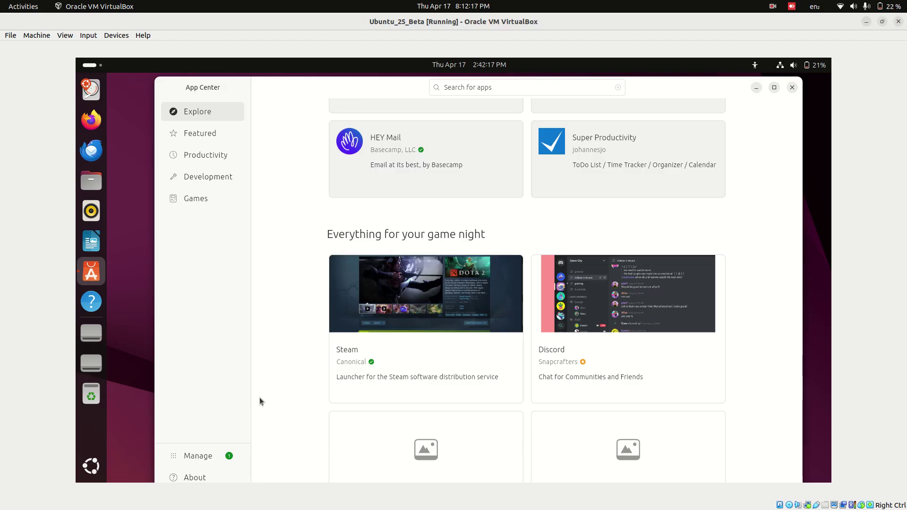
pyautogui.click(199, 456)
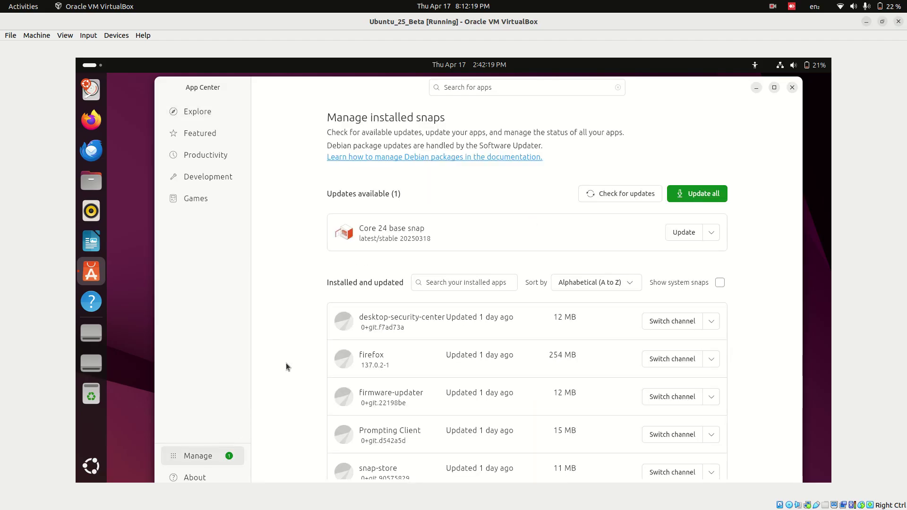
pyautogui.scroll(-1, 286, 363)
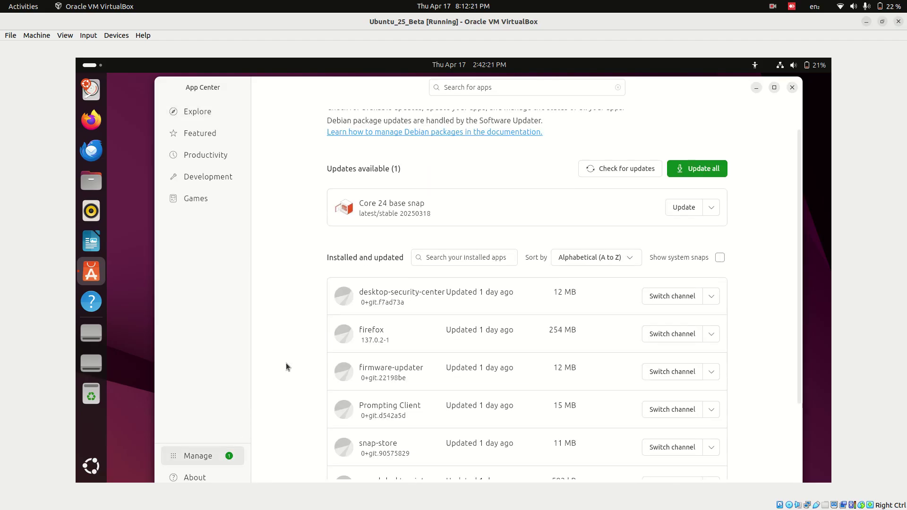
pyautogui.click(712, 297)
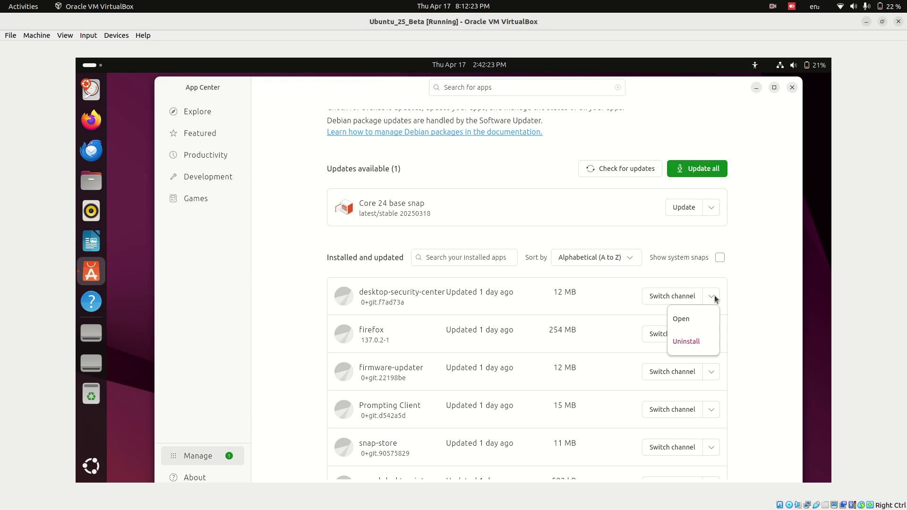
pyautogui.click(677, 297)
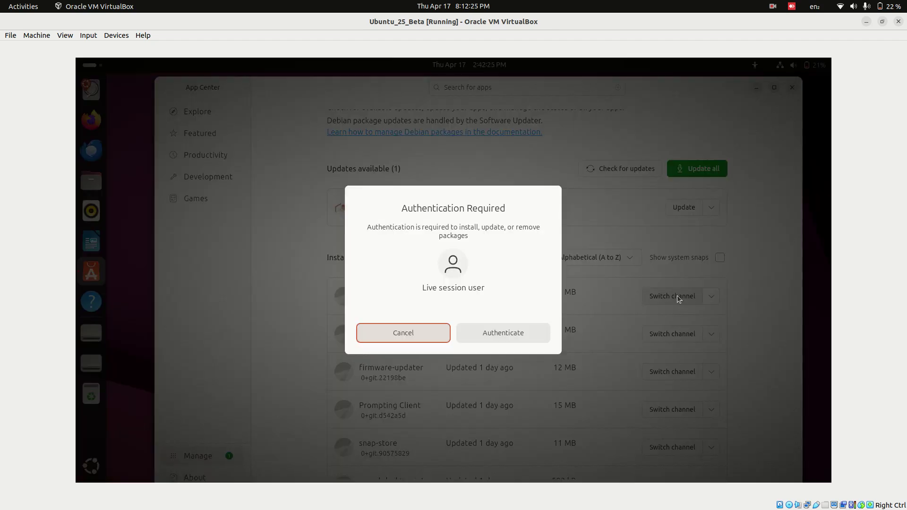
pyautogui.click(423, 335)
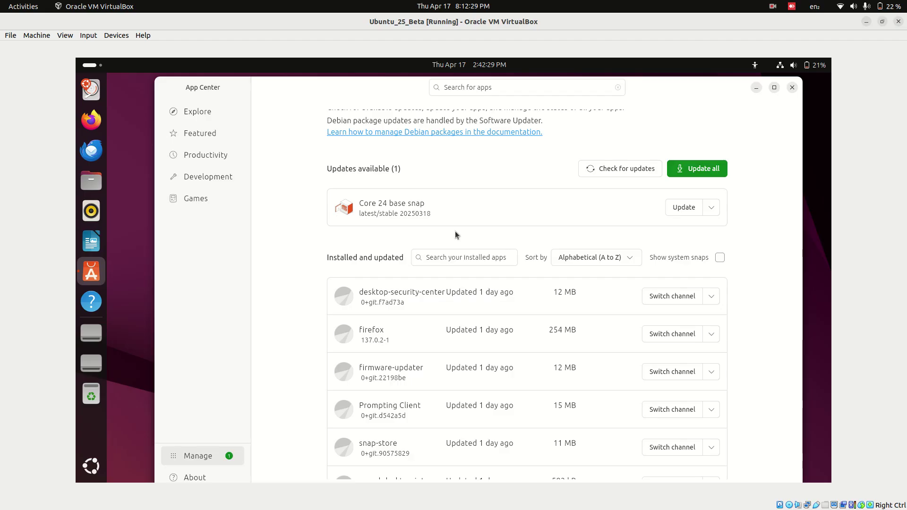
pyautogui.scroll(-1, 456, 231)
pyautogui.scroll(2, 455, 231)
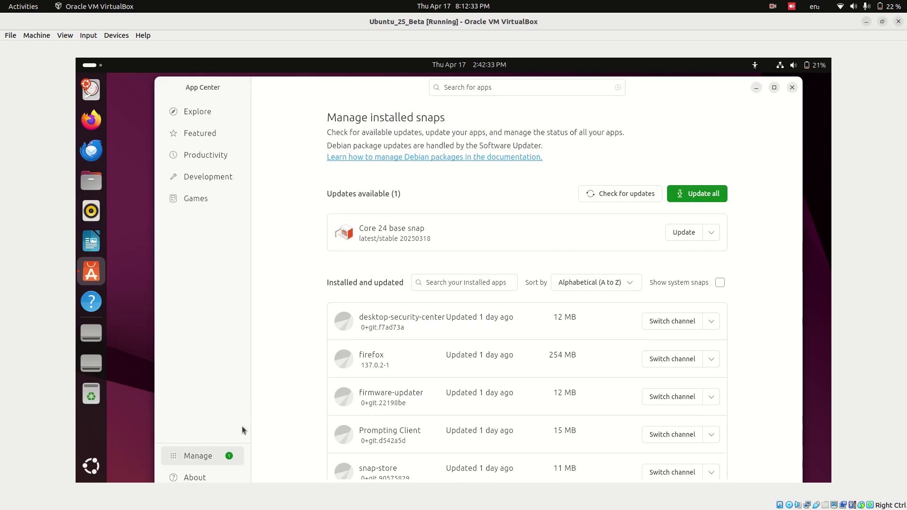
# - View App Center's About page with version 1.0.0 and contributors, then close App Center
pyautogui.click(202, 476)
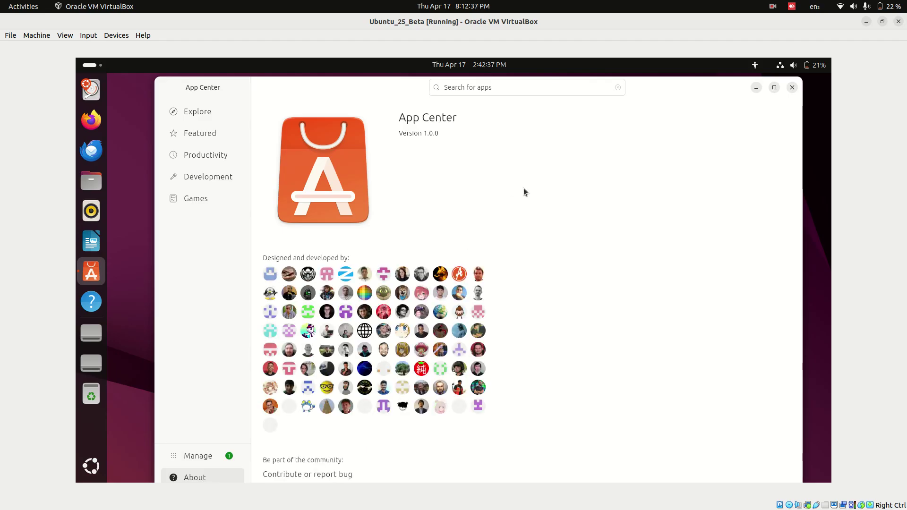
pyautogui.scroll(-2, 557, 239)
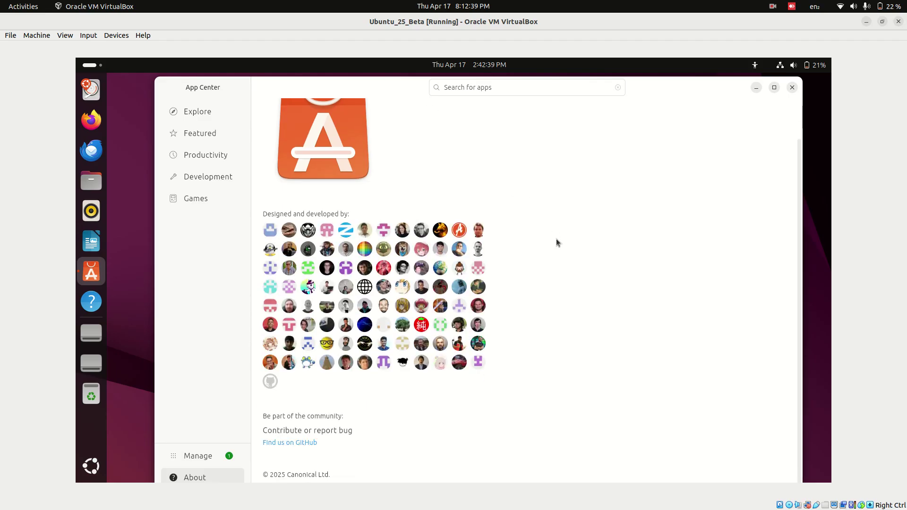
pyautogui.scroll(2, 556, 239)
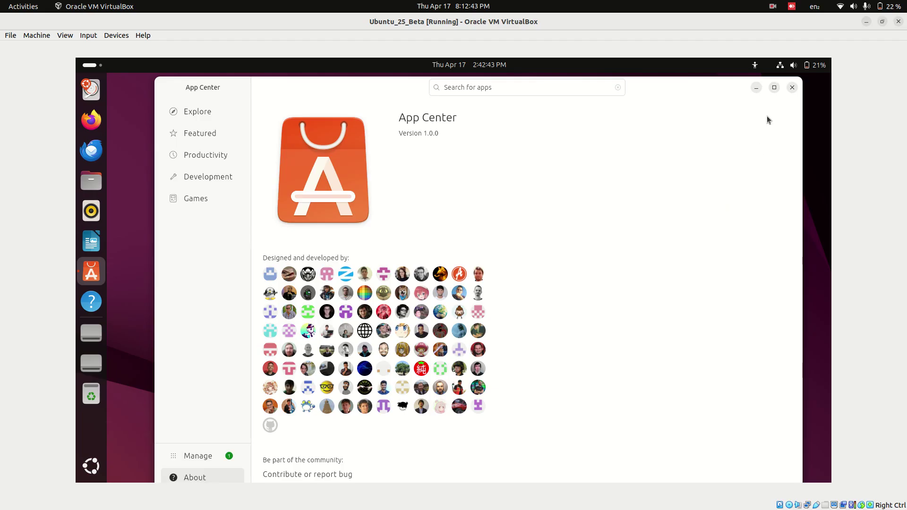
pyautogui.click(791, 87)
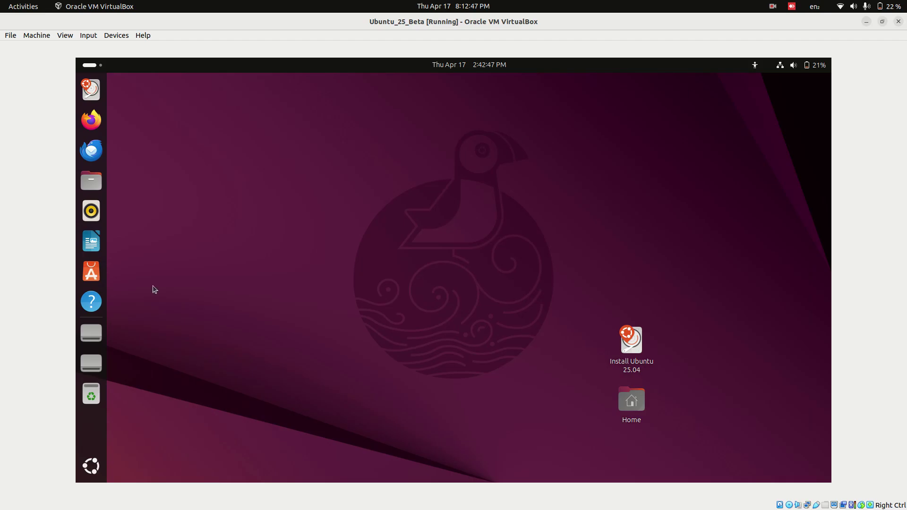